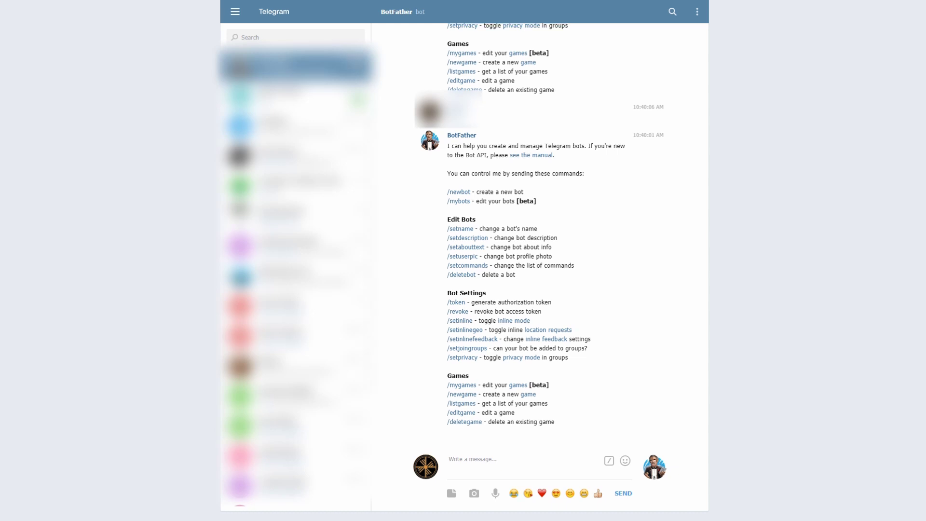
- Find the BotFather chat and send it the /newbot command
click(337, 37)
text(BotFa)
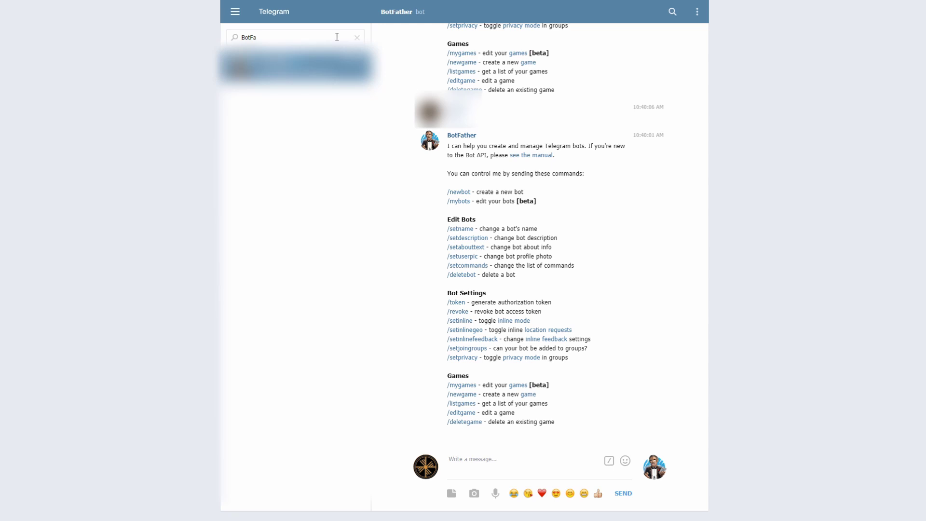
text(ther)
key(Return)
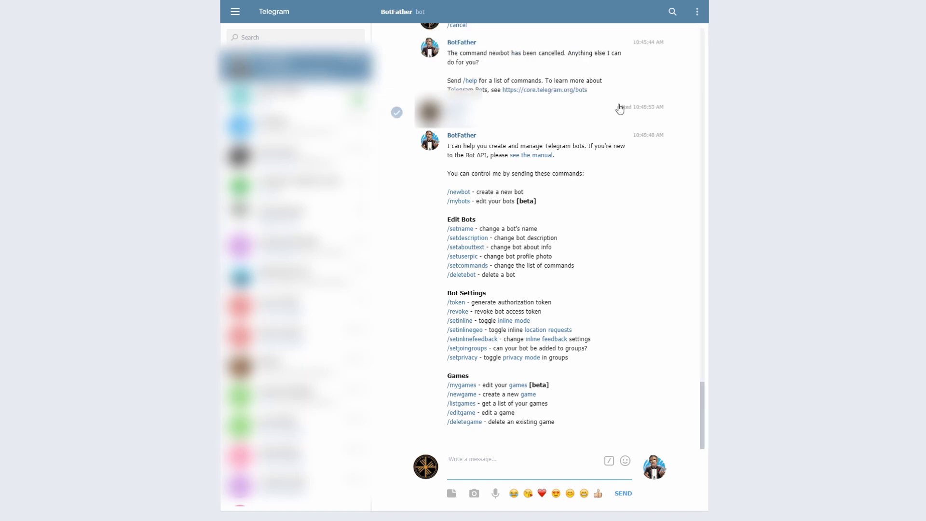
text(/ne)
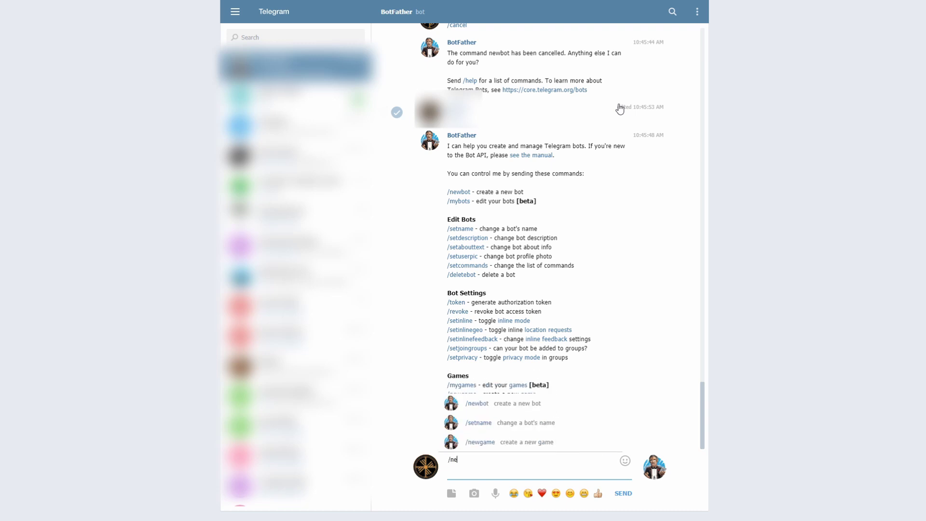
text(wbot)
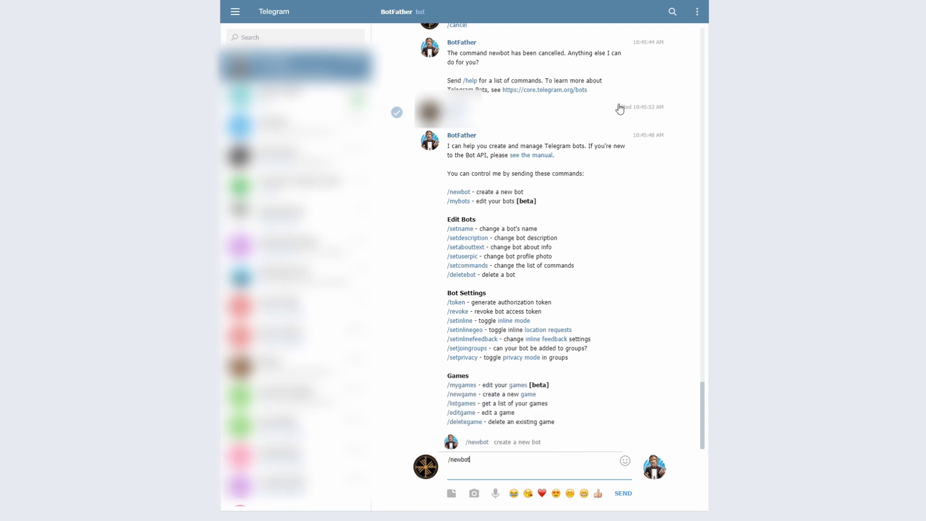
key(Return)
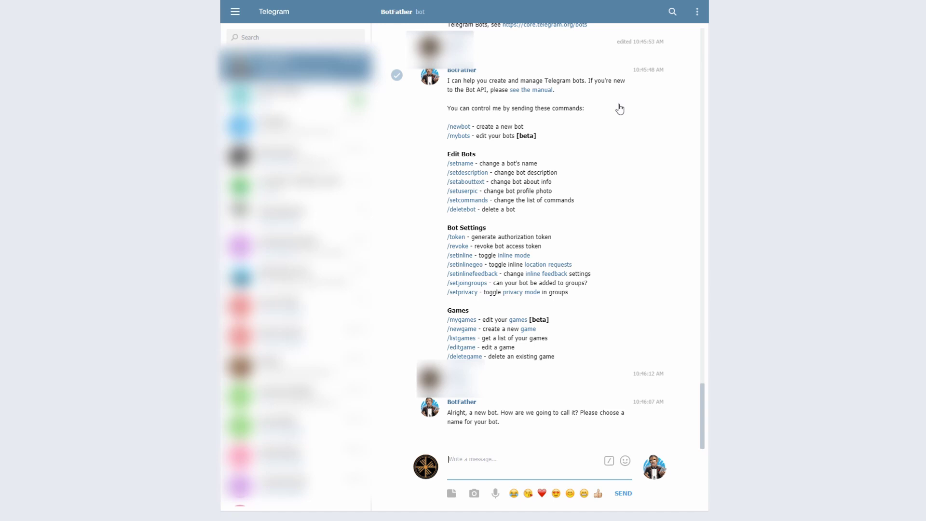
- Name the bot BeardedTinker and register the username BeardedTest_bot after one rejected attempt
text(Bead)
text(rded)
text(Tinker)
key(Return)
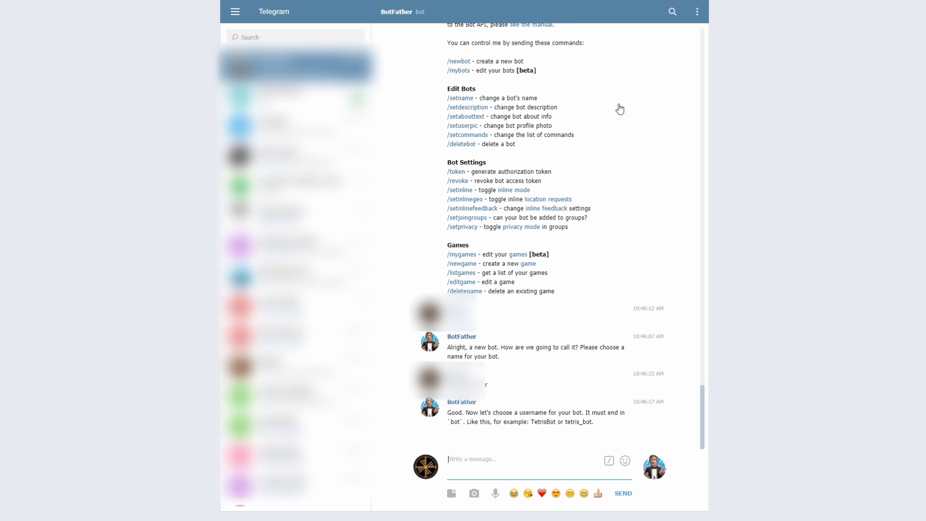
text(BearrdedTinker-bot)
key(Return)
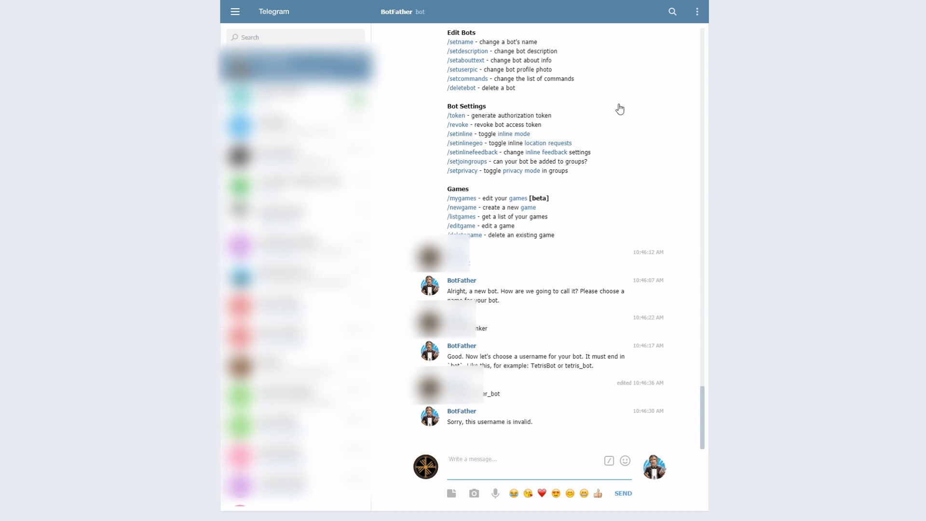
text(BeardedTest_bot)
key(Return)
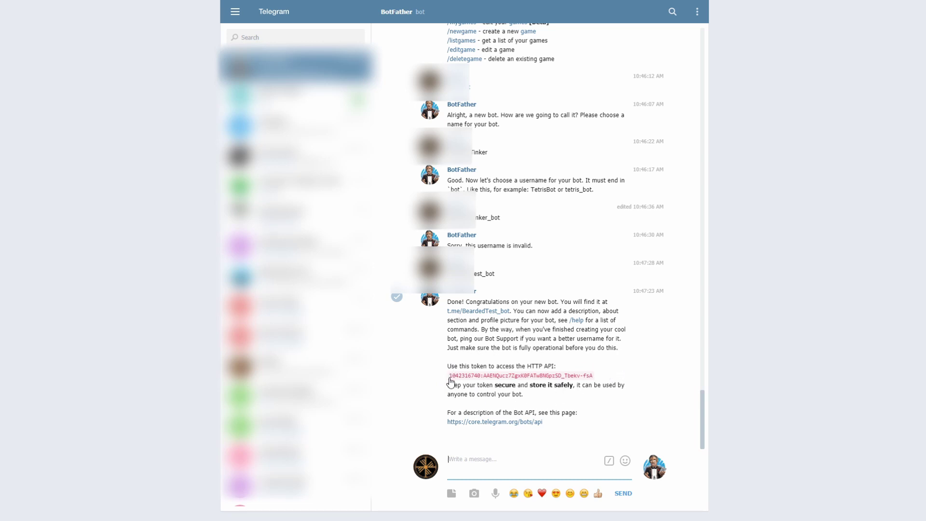
- Copy the new bot's HTTP API token from BotFather's reply
mouse_move(449, 381)
mouse_down()
mouse_move(603, 380)
mouse_move(454, 379)
mouse_up()
key(ctrl+c)
click(603, 380)
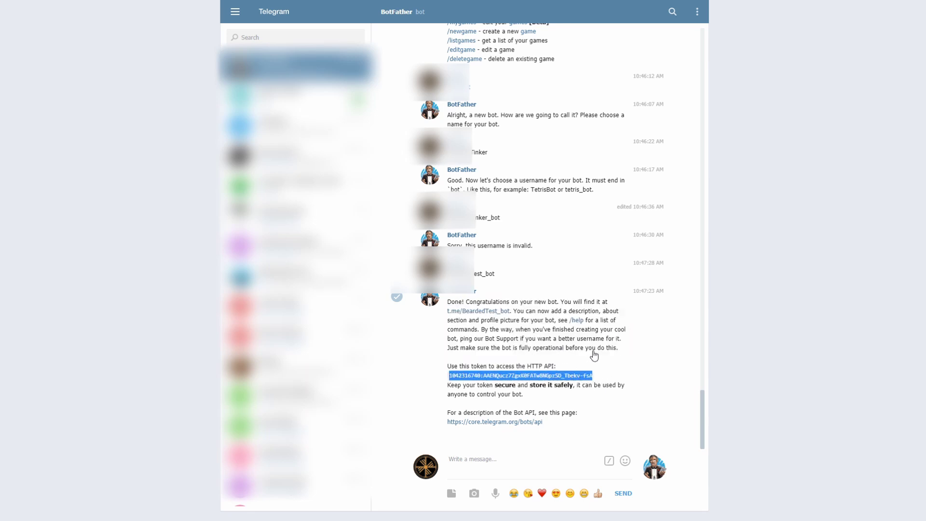
click(554, 369)
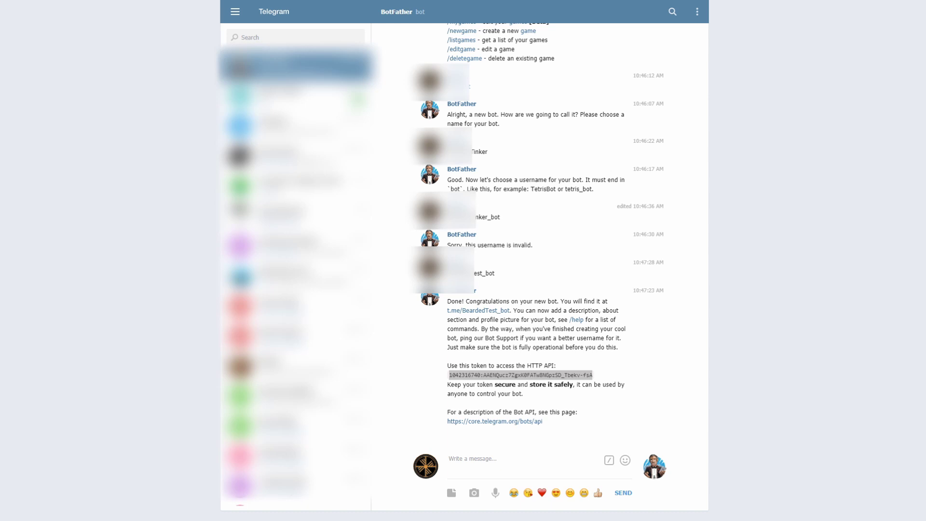
click(398, 212)
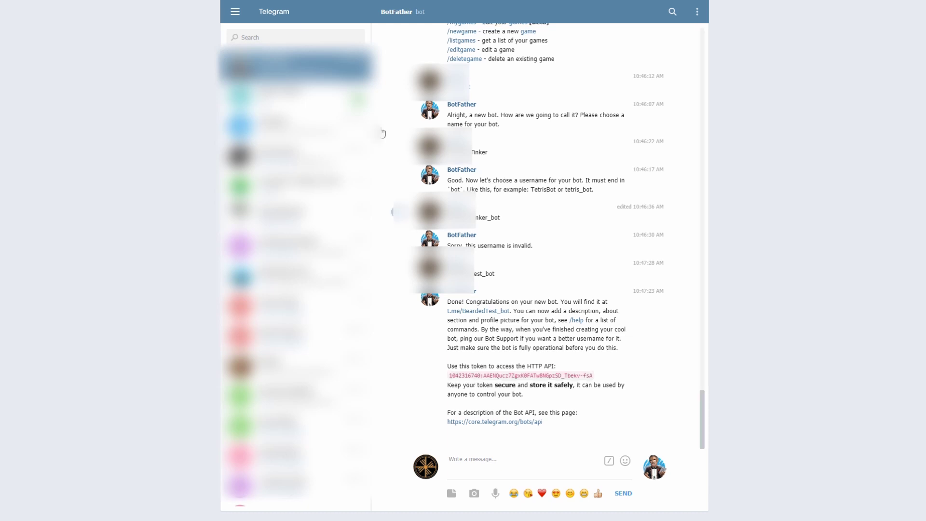
- Search for BeardedTest_bot and open its empty chat
click(275, 34)
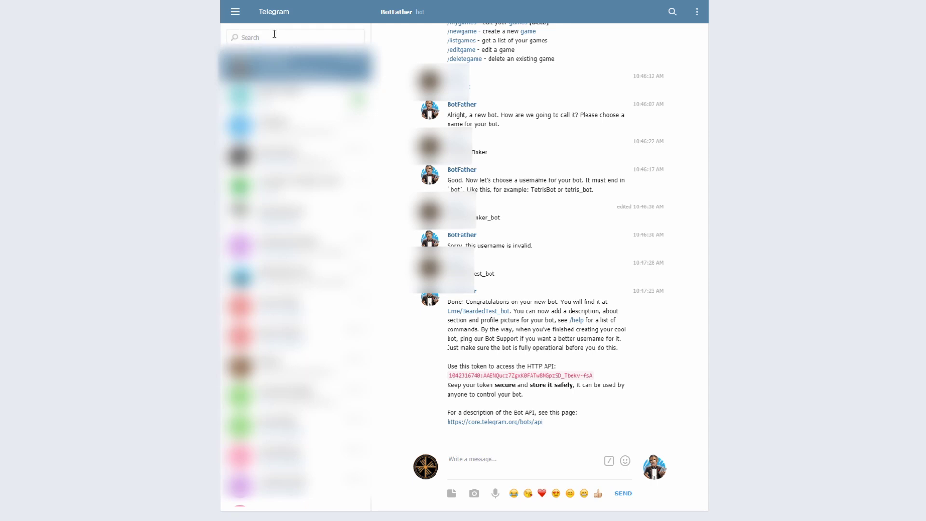
text(BeardedT)
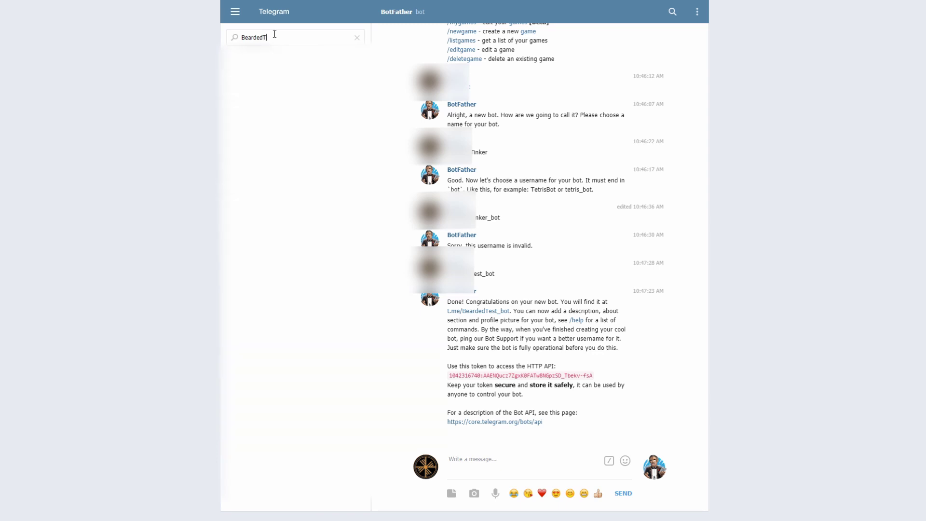
text(est)
text(_bot)
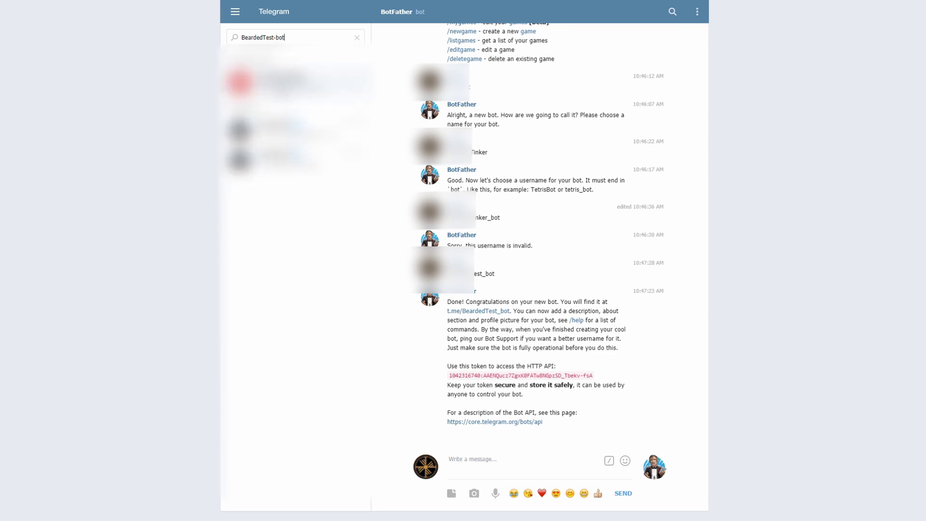
key(Return)
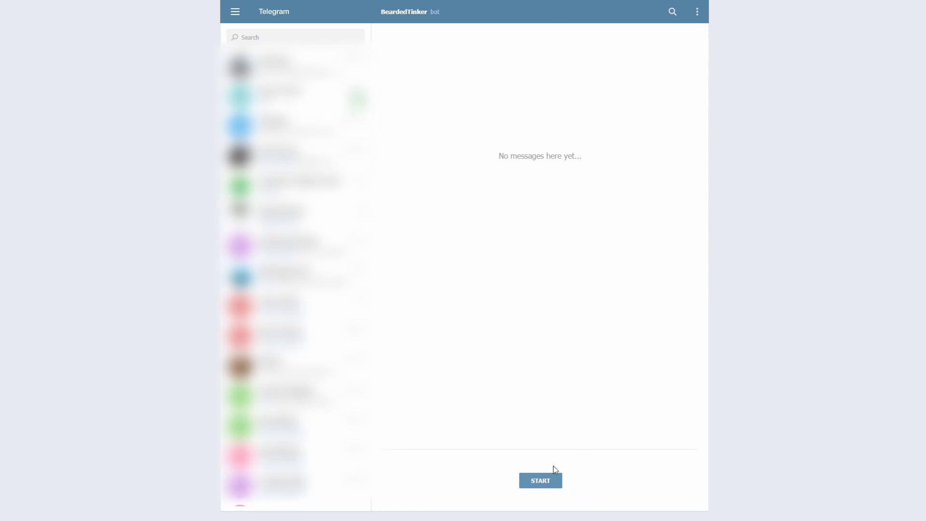
- Start the bot and send it the test messages hey, hi, hi, hey and bearded
click(539, 481)
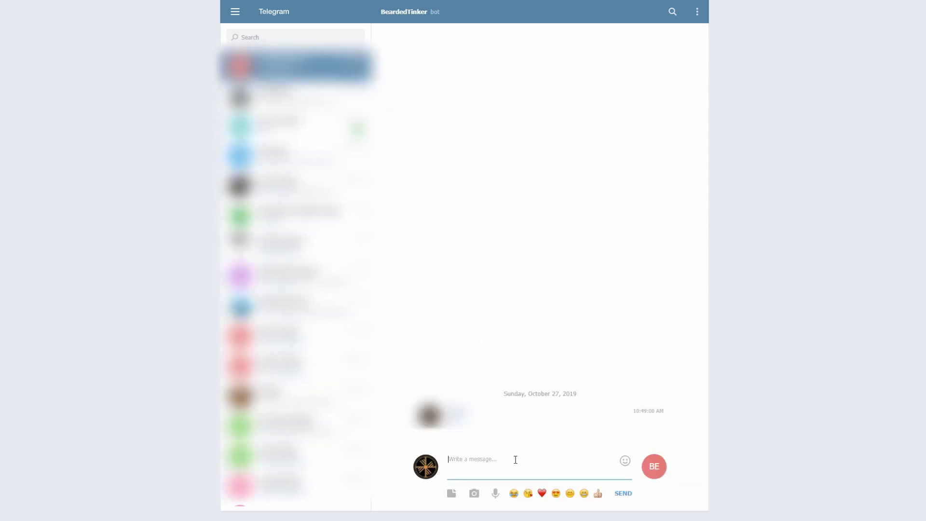
text(hey)
key(Return)
text(hi)
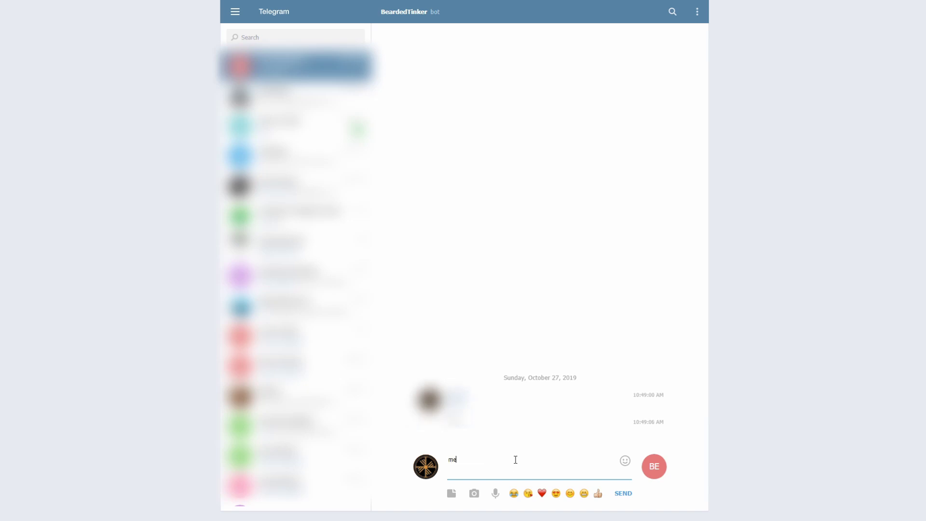
key(Return)
text(hi)
key(Return)
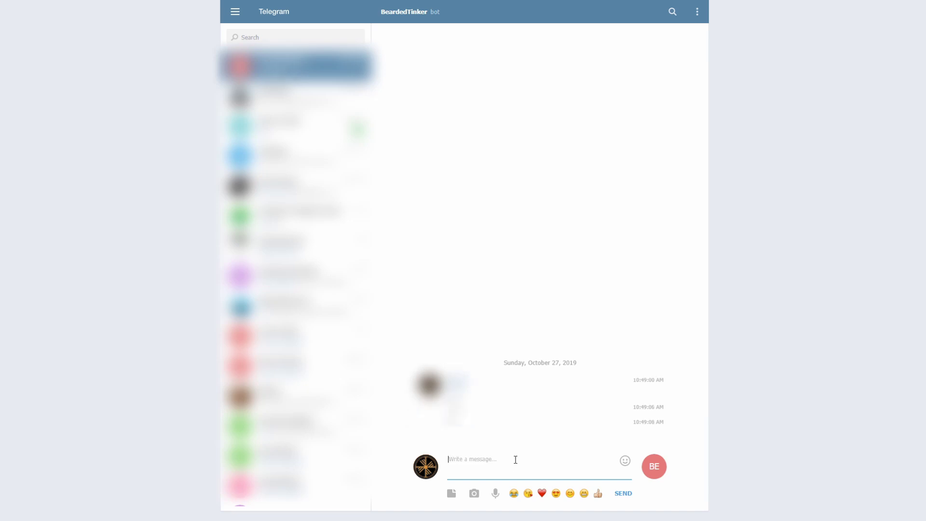
text(hey)
key(Return)
text(be)
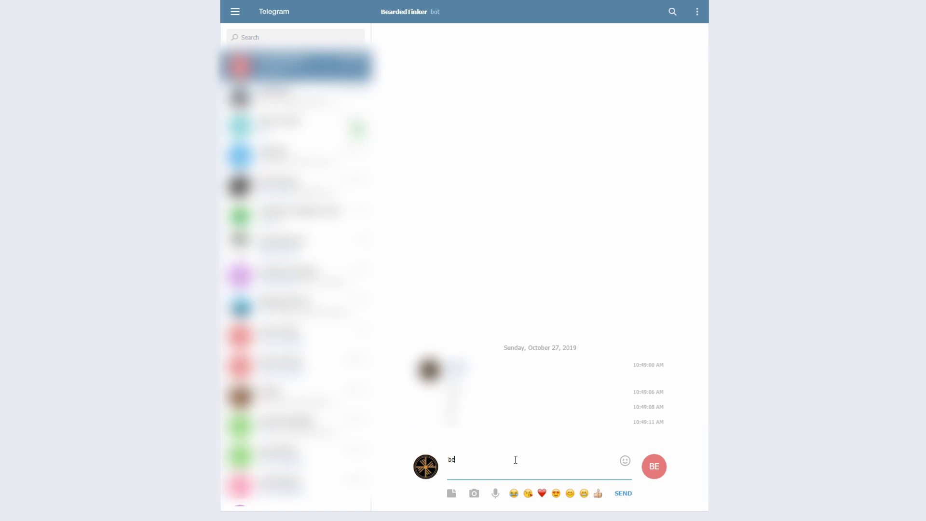
text(arded)
key(Return)
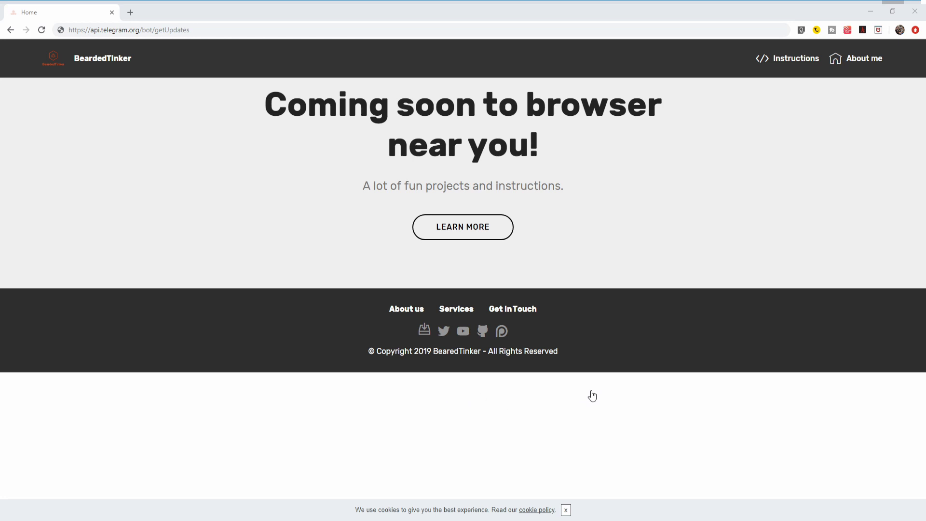
- Load the getUpdates URL with the pasted bot token and copy the chat id from the JSON
click(166, 30)
key(ctrl+v)
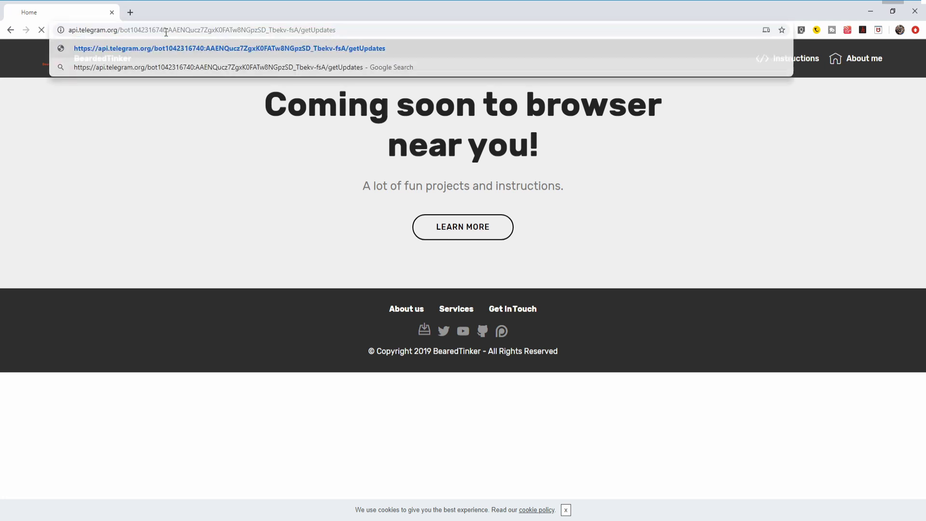
key(Return)
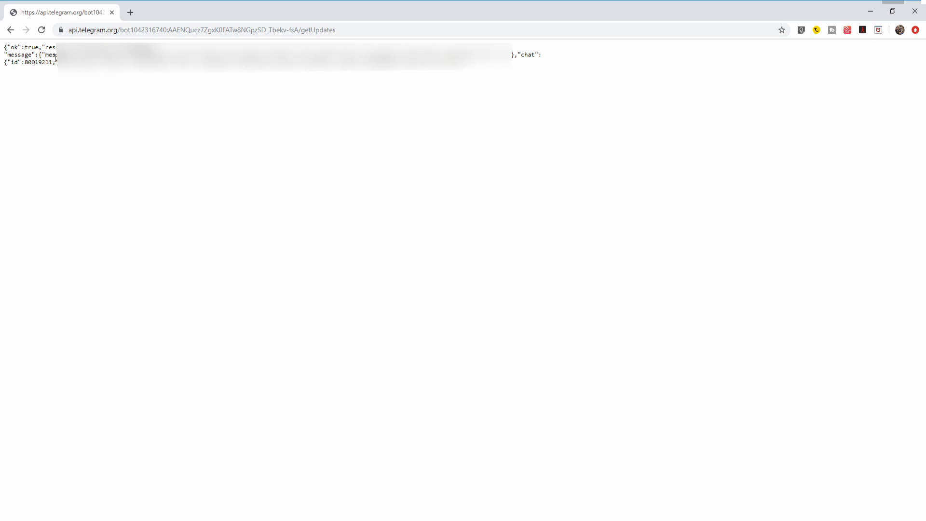
drag(537, 54, 521, 53)
double_click(33, 63)
key(alt+Tab)
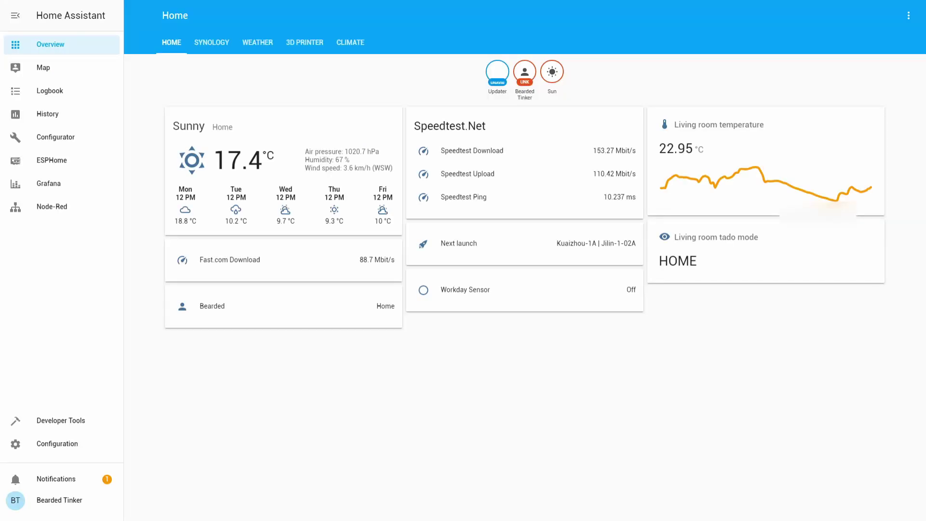
- Open config/configuration.yaml in the Configurator editor
click(68, 141)
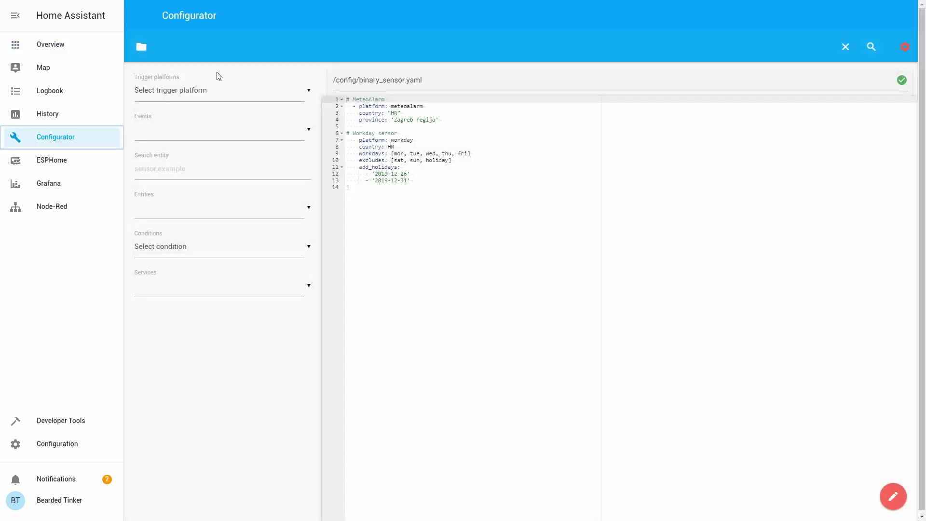
click(140, 52)
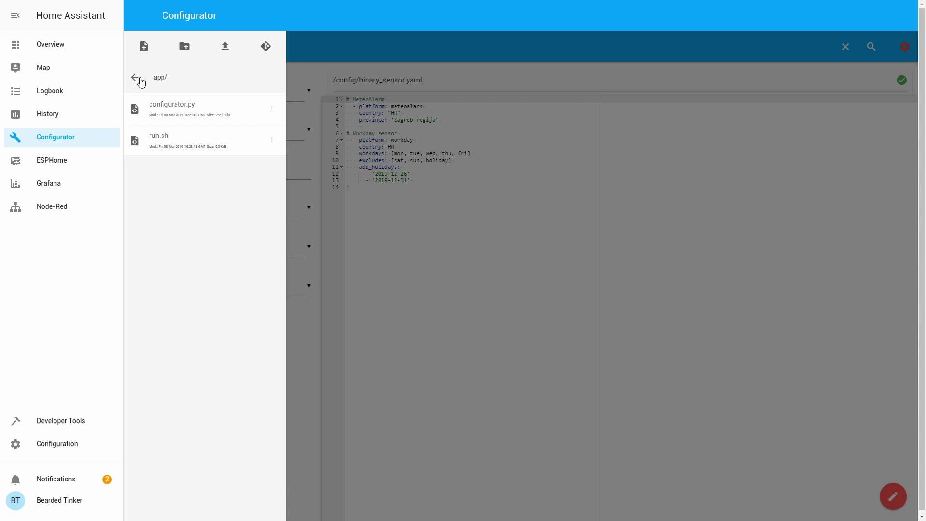
click(138, 80)
click(169, 210)
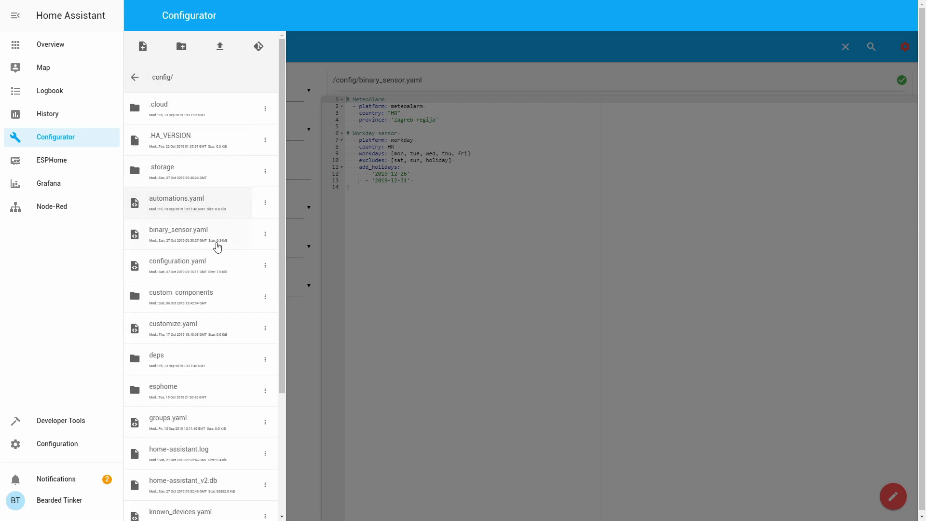
click(203, 263)
click(449, 269)
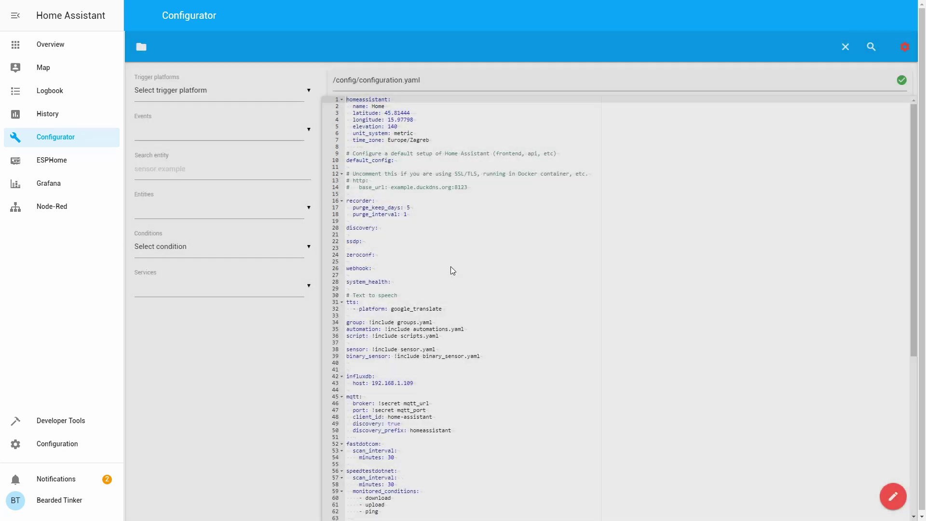
scroll(449, 270, down, 5)
scroll(449, 269, down, 3)
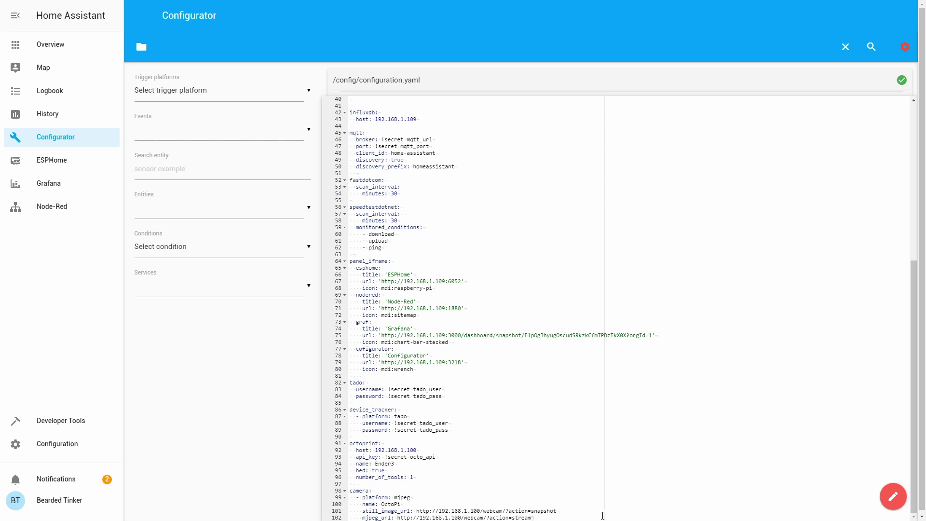
- After the camera section, add telegram_bot: with platform: polling and api_key: !secret telegram_api
click(569, 517)
key(Return)
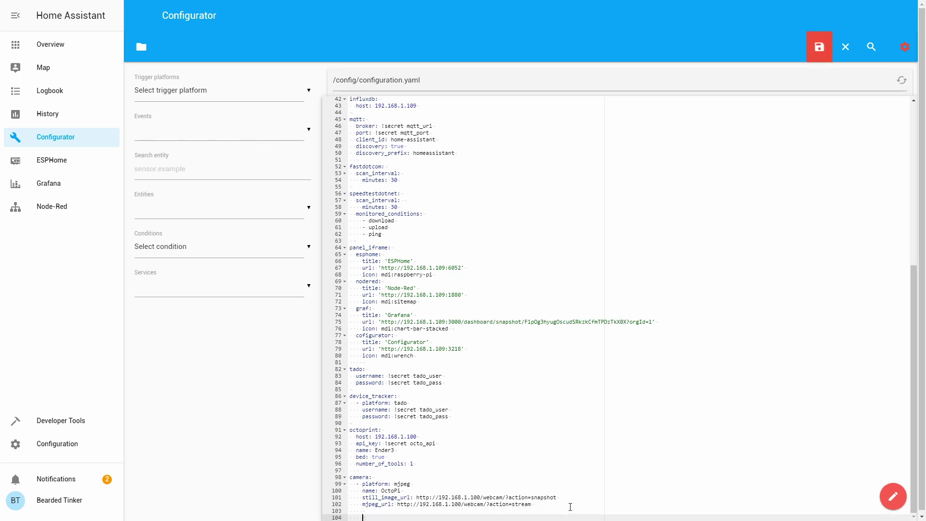
key(Return)
text(telegram_bot:)
key(Return)
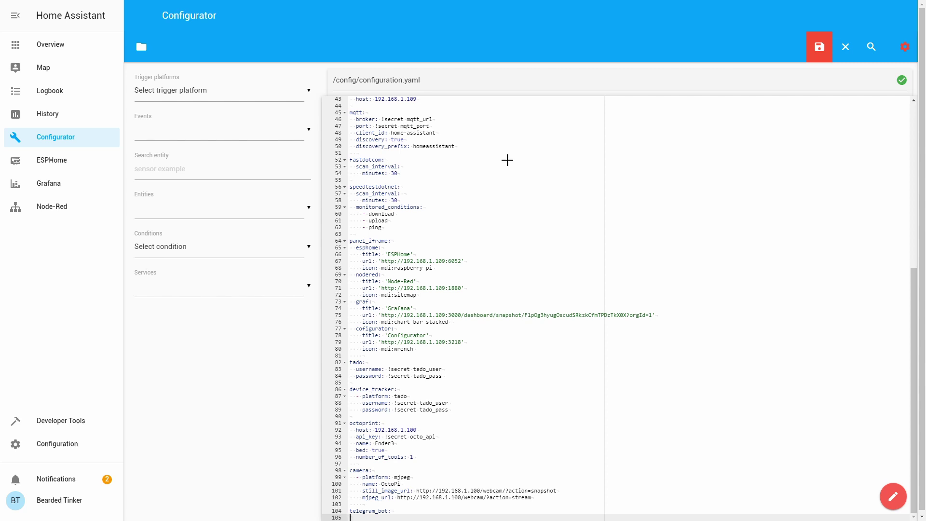
text(- platform: polling)
key(Return)
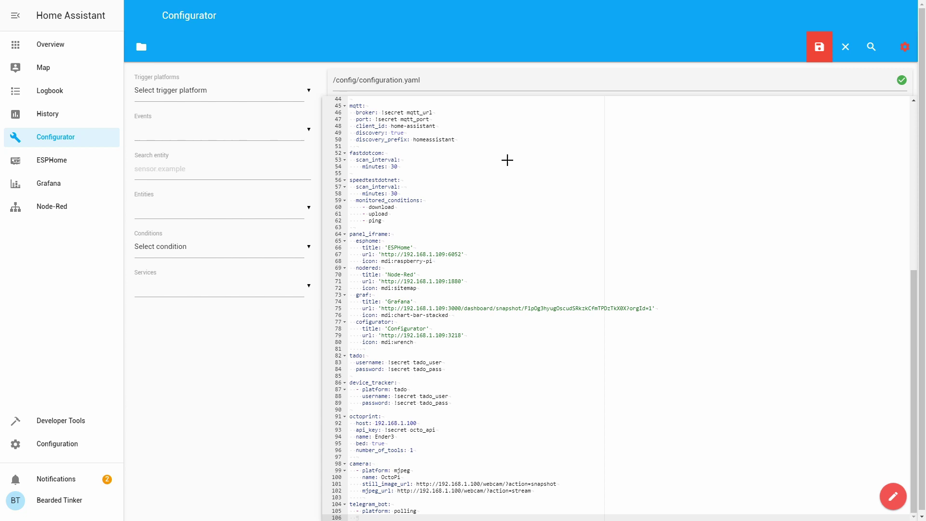
text(api_key: !secret telegram_api)
- Add an allowed_chat_ids list under telegram_bot containing the bot's chat id
key(Return)
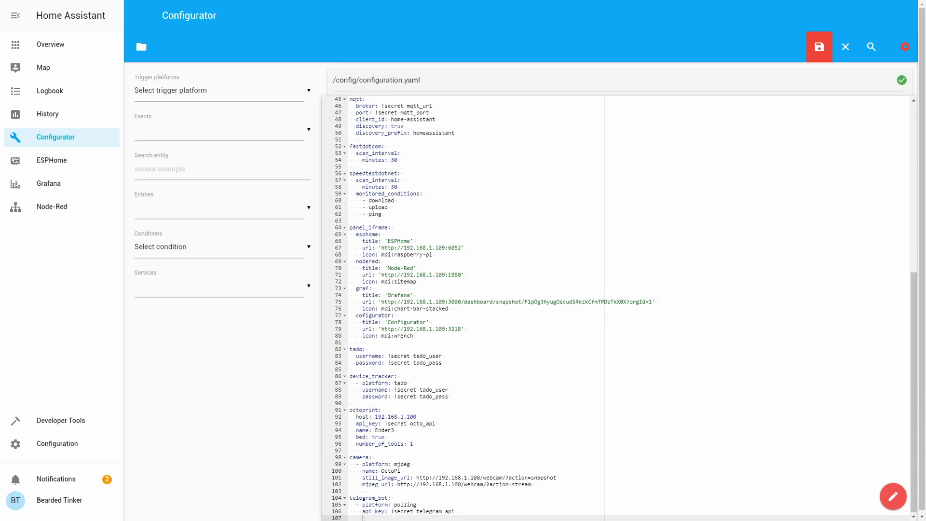
key(Return)
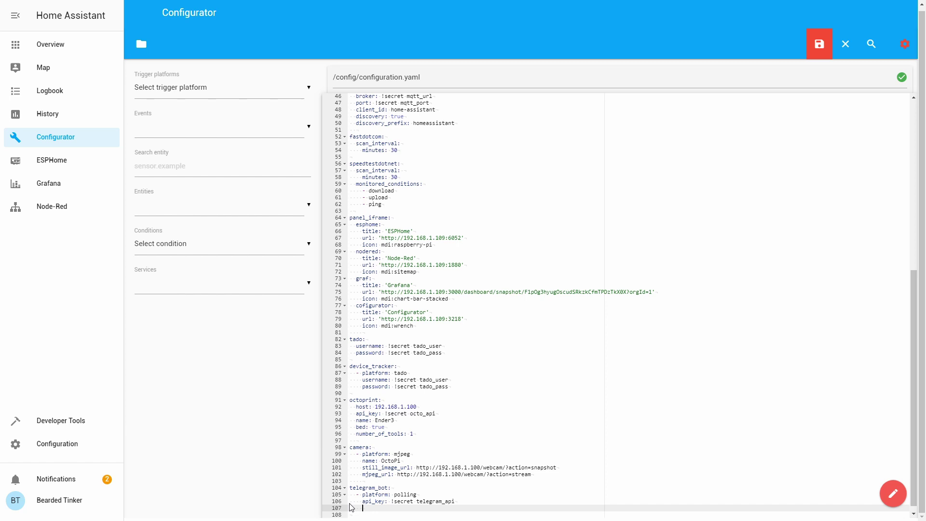
text(allowed_chat_ids:)
key(Return)
text(-)
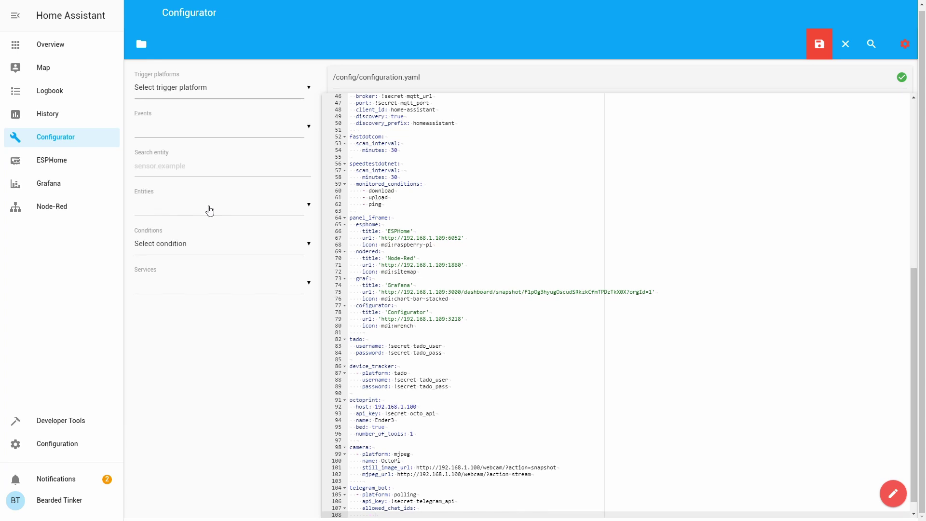
text(800)
key(ctrl+s)
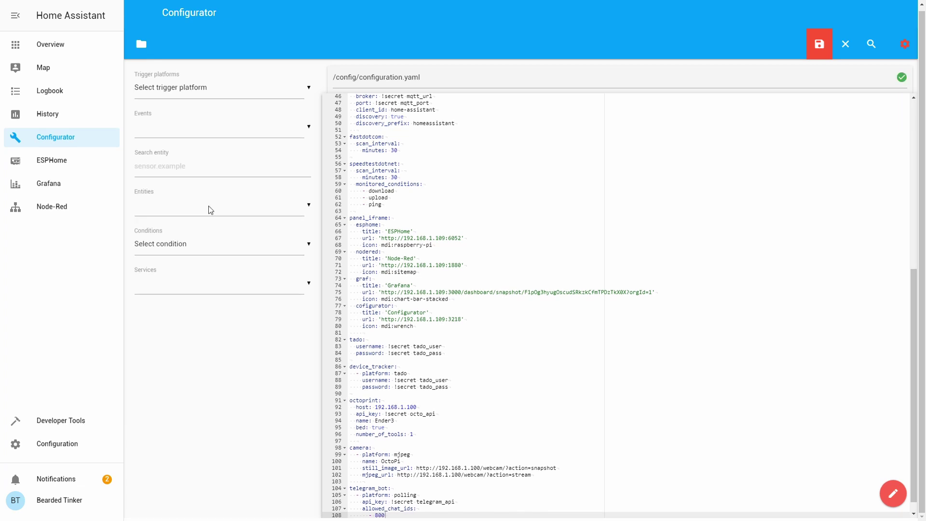
text(19211)
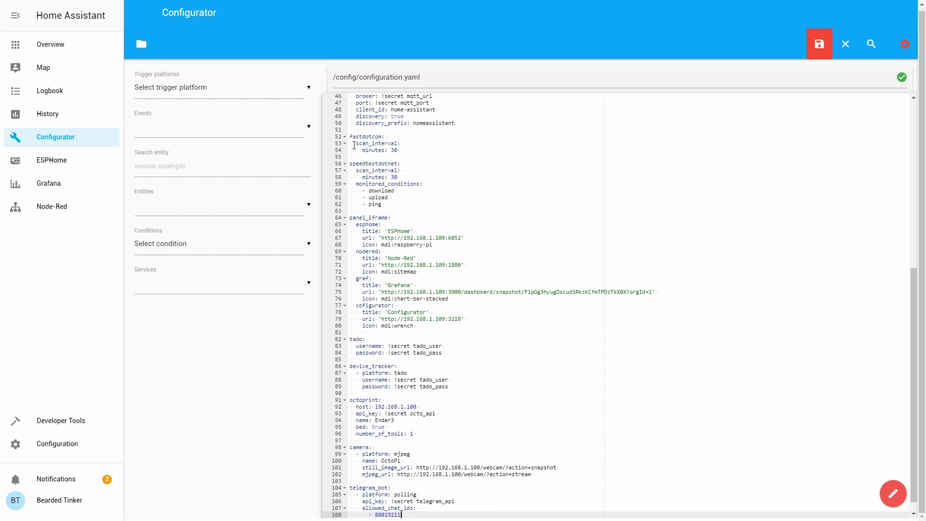
- Save configuration.yaml and begin a notify: section below the telegram_bot entry
key(Return)
key(Return)
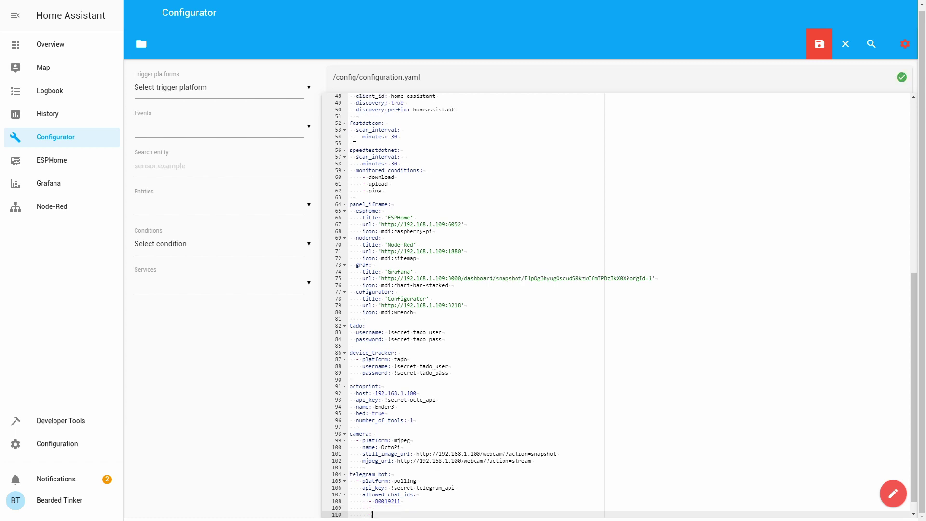
key(BackSpace)
key(Up)
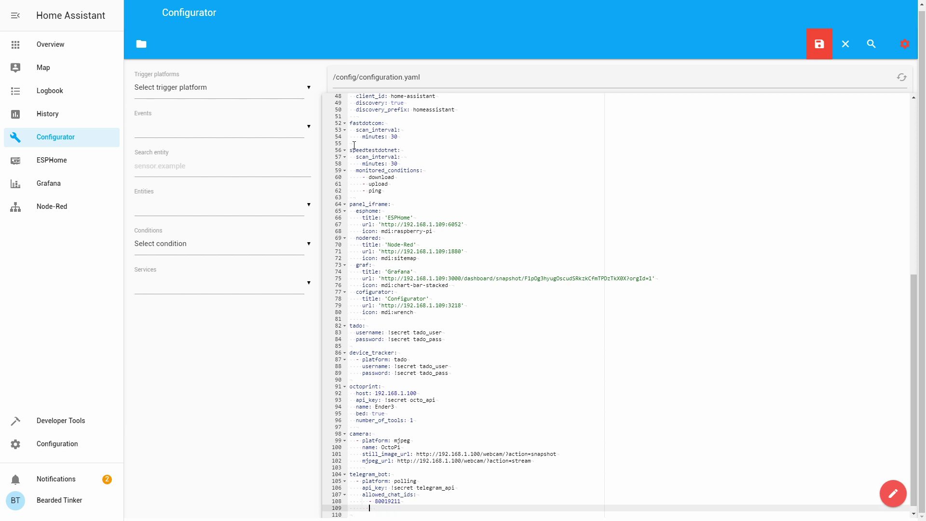
key(Up)
key(End)
key(ctrl+s)
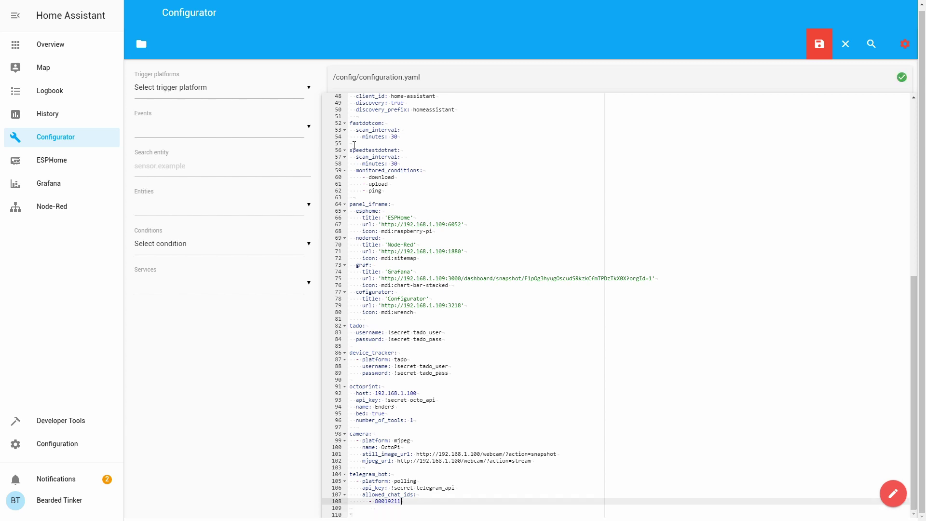
key(Return)
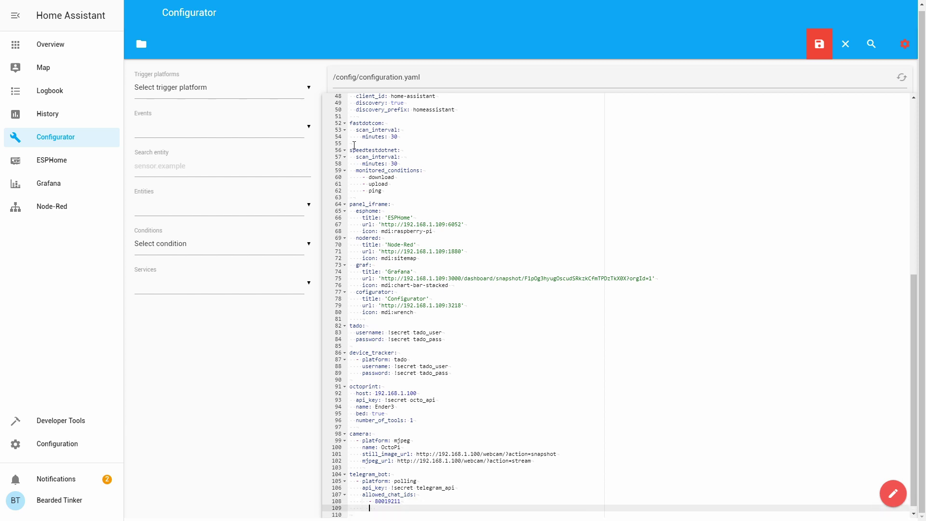
key(Return)
key(ctrl+s)
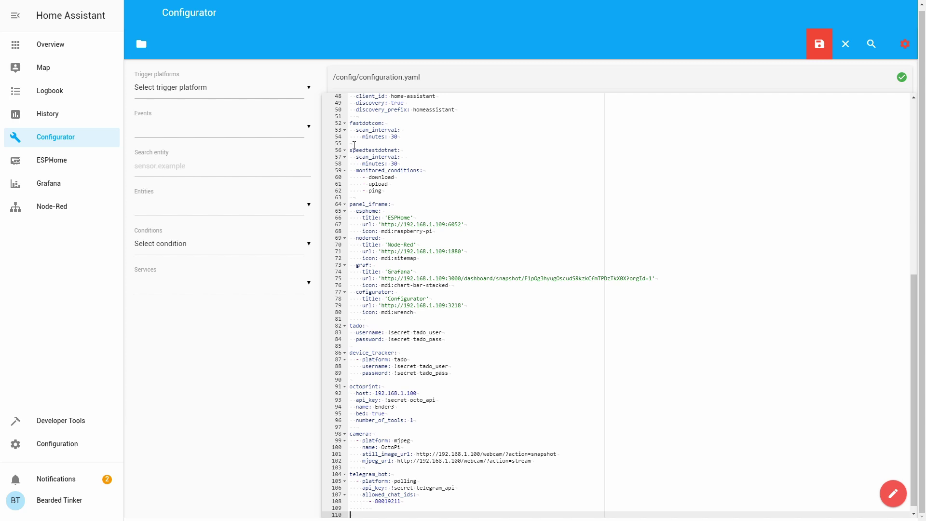
text(notify:)
- Under notify:, add a telegram platform entry named BeardedBot with the chat id
key(Return)
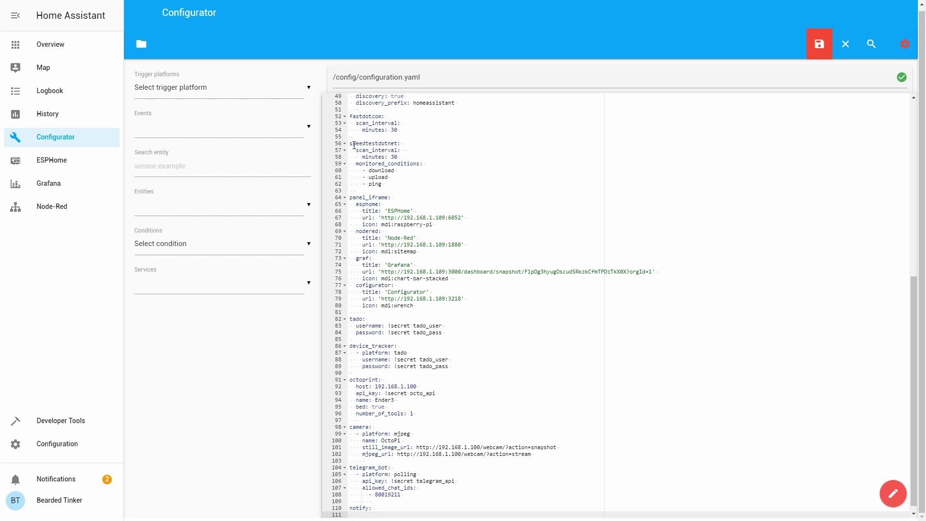
text(-platform: telegram)
key(Return)
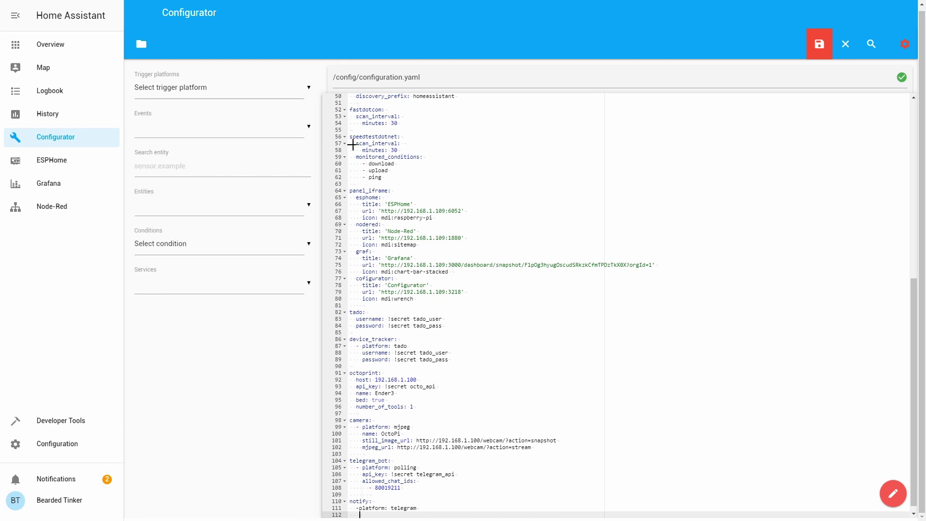
text(name: BeardedBot)
key(Return)
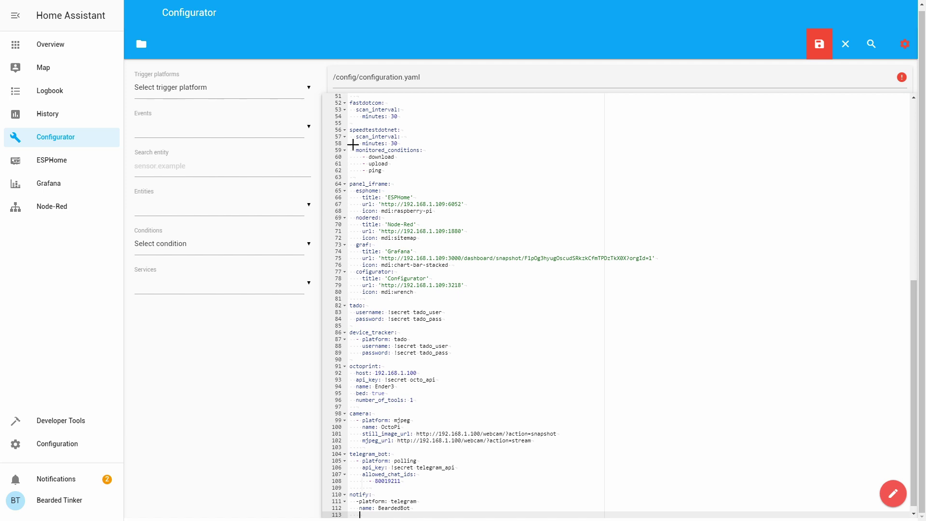
text(chat_id:)
text(80019211)
- Save, read the indentation error, then remove the extra indent before the name line
click(824, 43)
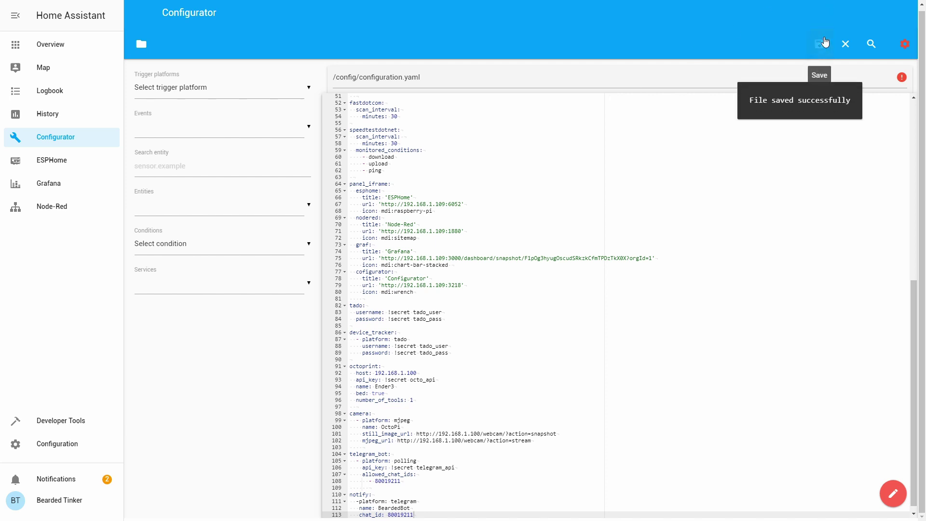
click(901, 77)
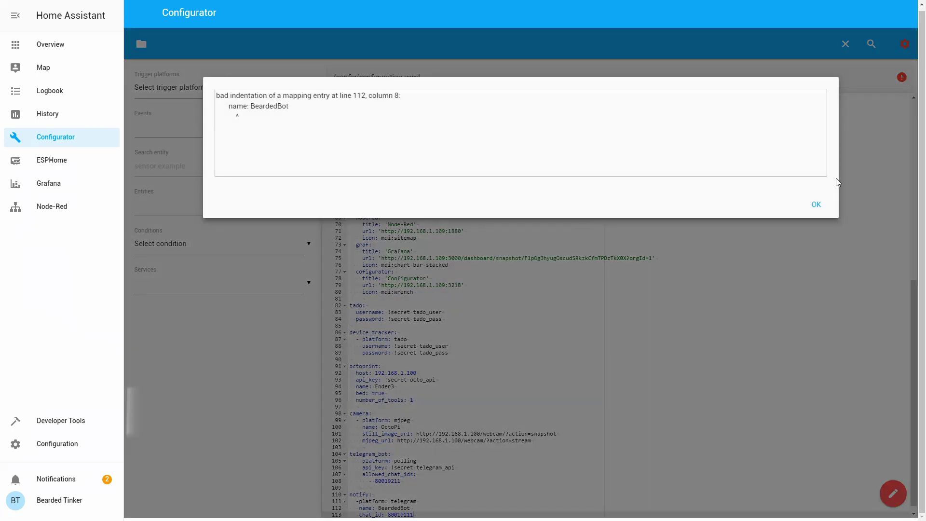
click(816, 204)
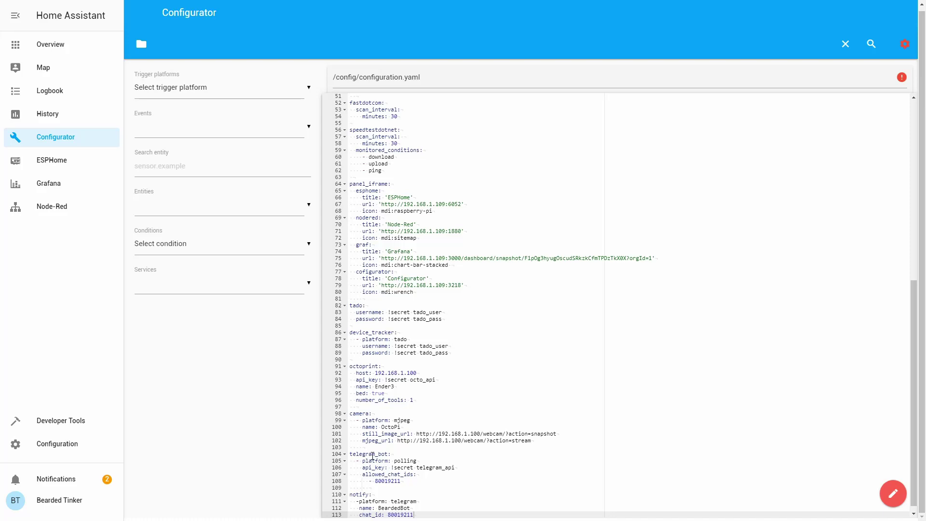
scroll(373, 457, down, 1)
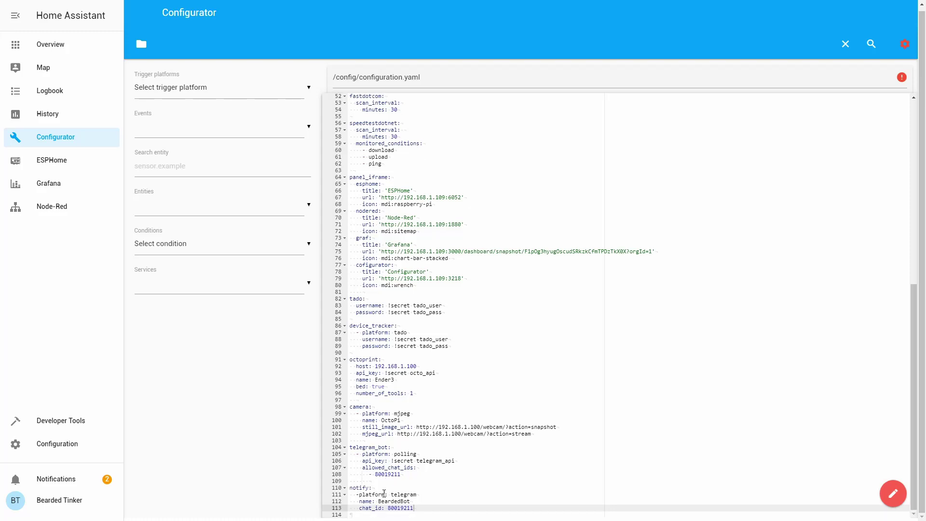
click(359, 502)
key(BackSpace)
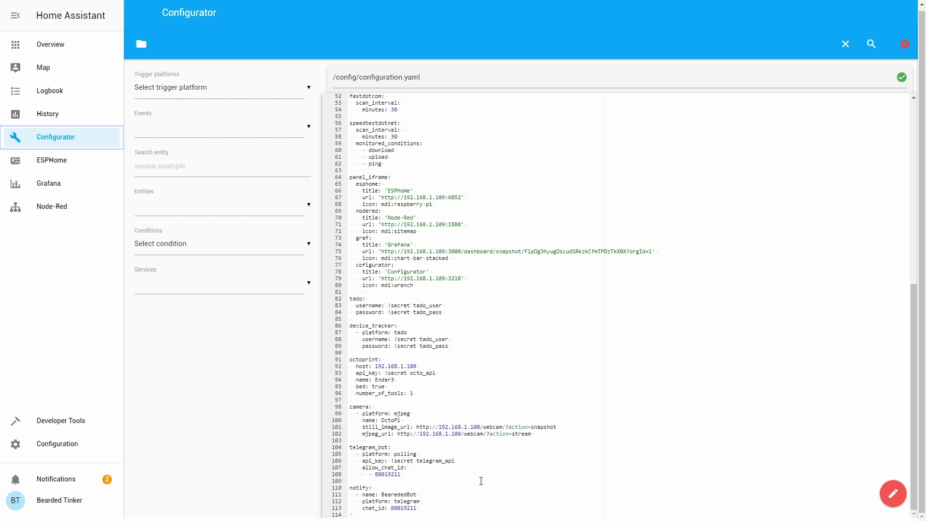
- Open secrets.yaml from the config folder in Configurator
click(153, 46)
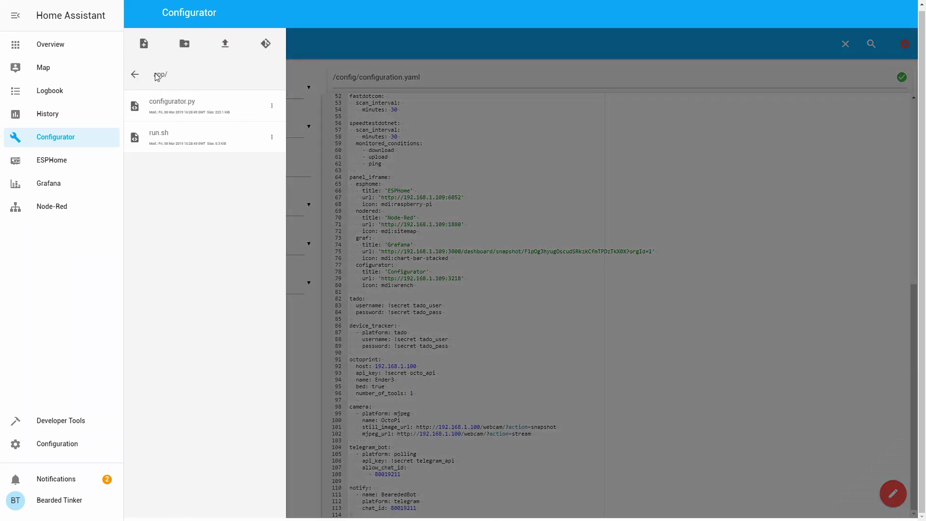
click(135, 76)
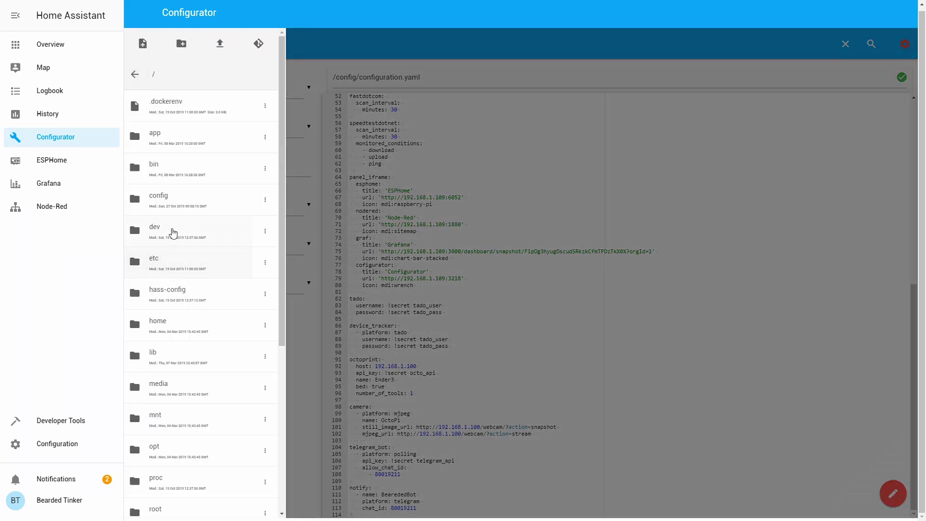
click(181, 200)
scroll(193, 377, down, 3)
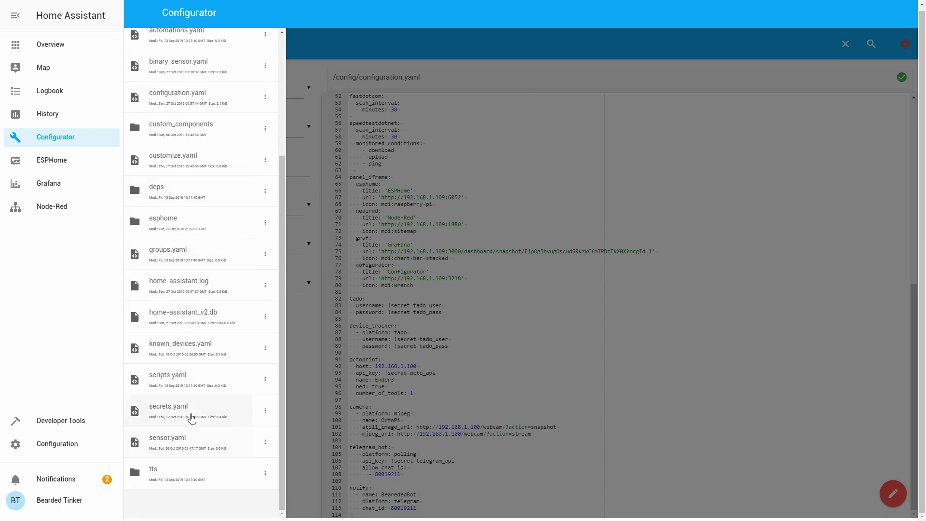
click(190, 413)
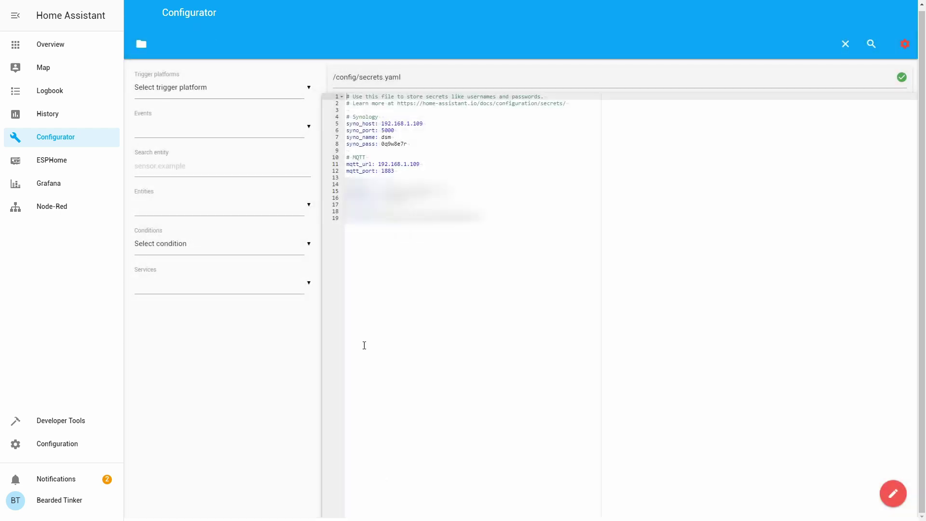
- Append a '# Telegram API' comment and telegram_api set to the bot token, then save
click(515, 218)
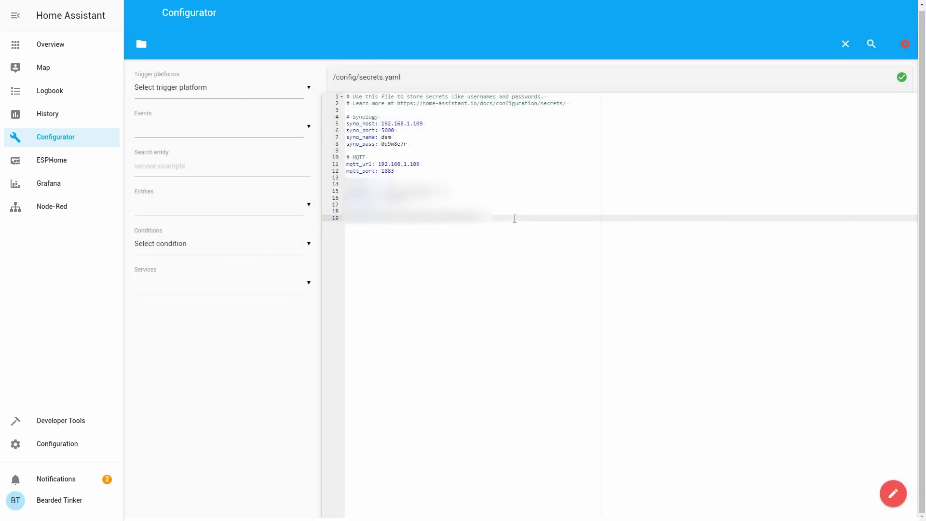
key(Return)
key(Return)
text(#)
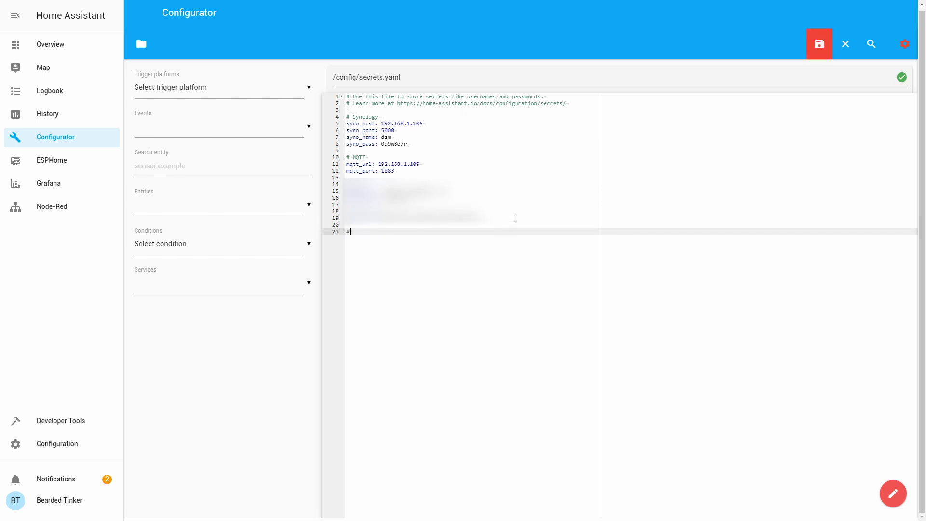
text( Telegram API)
key(Return)
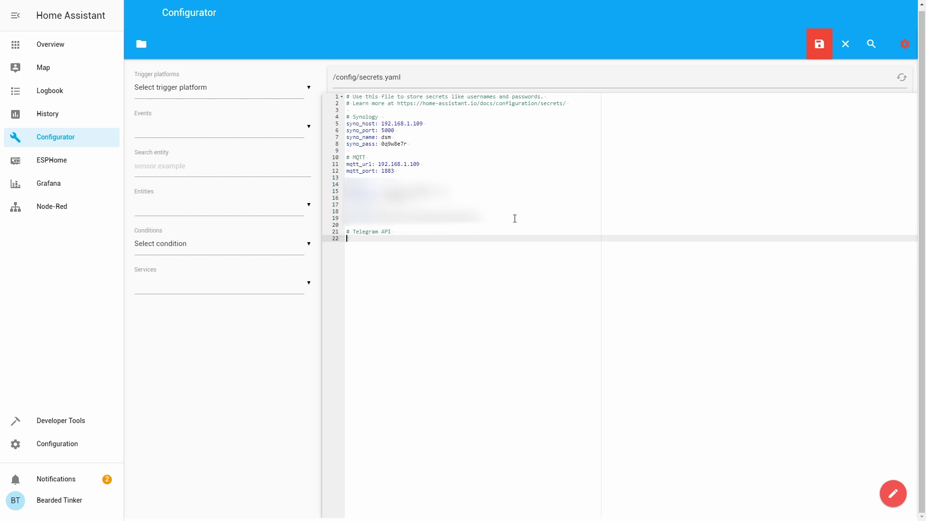
text(telegram_:)
key(Left)
text(api)
key(ctrl+v)
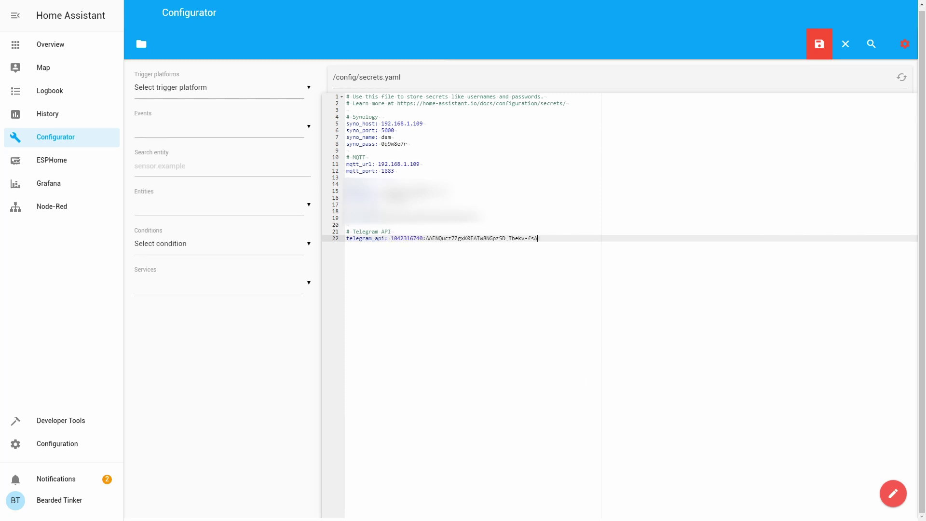
key(Return)
key(Return)
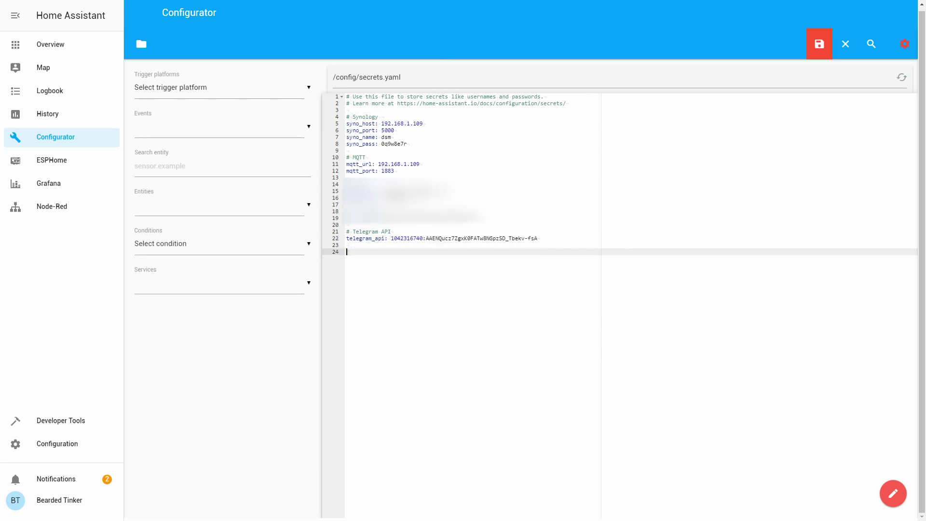
key(ctrl+s)
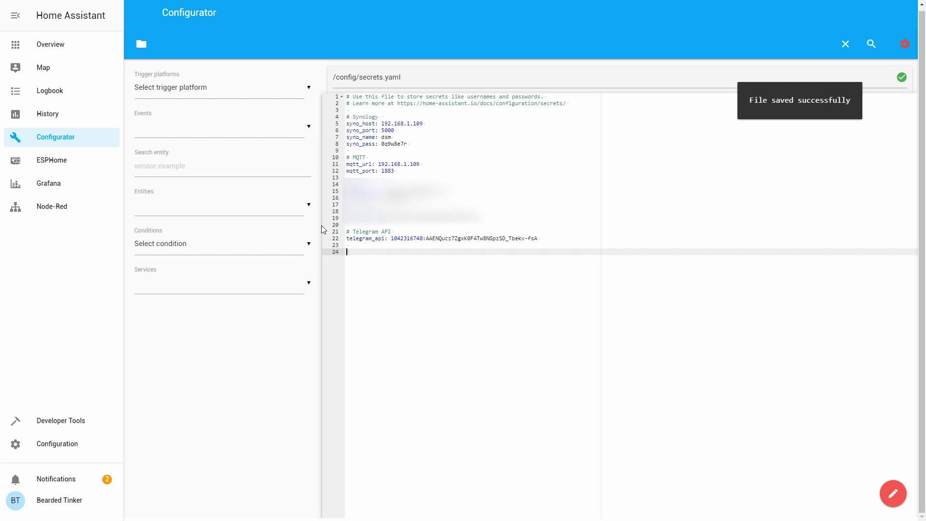
- Run Check Config in Server Control, then restart Home Assistant and confirm
click(63, 442)
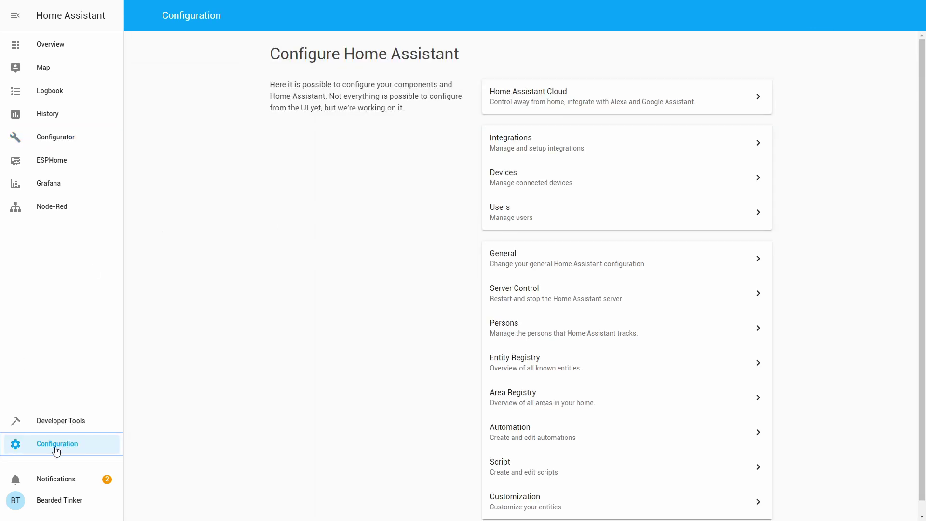
click(582, 298)
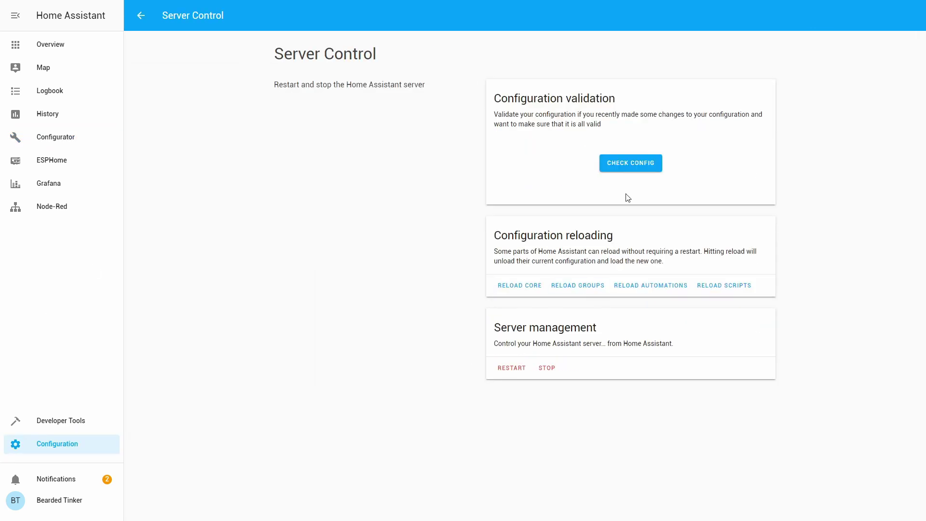
click(637, 162)
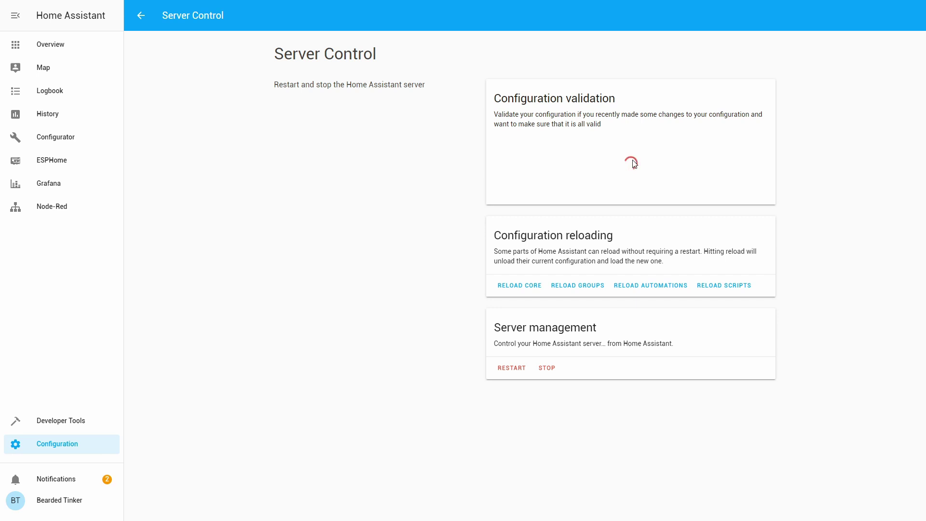
click(512, 370)
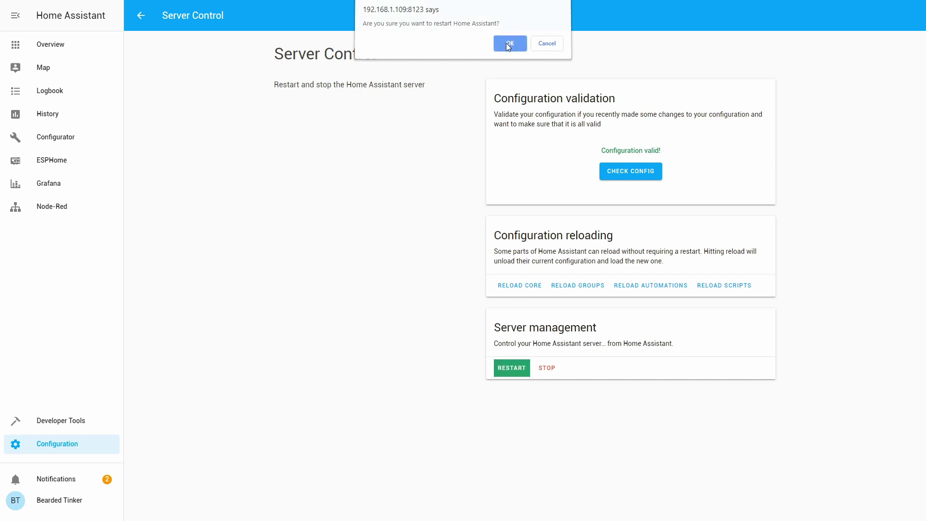
click(506, 44)
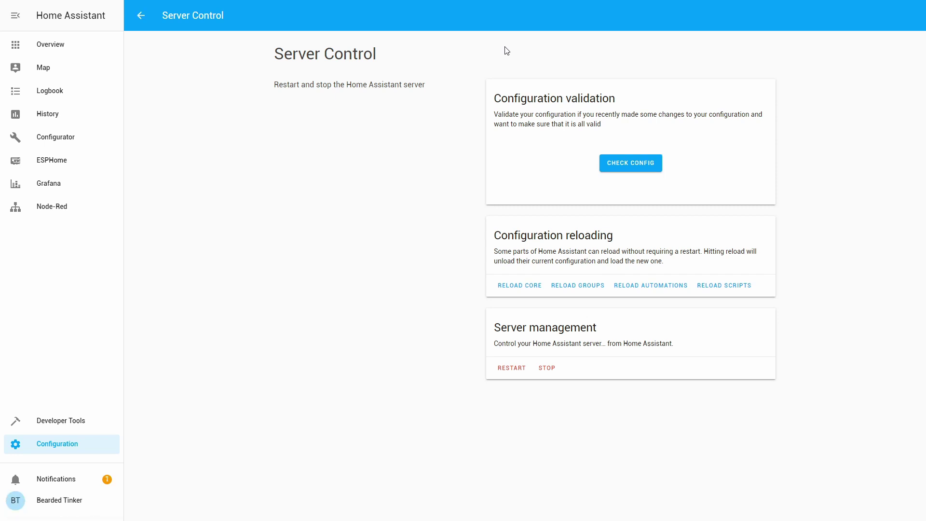
- In Developer Tools Services, choose the notify.beardedbot service
key(alt+Left)
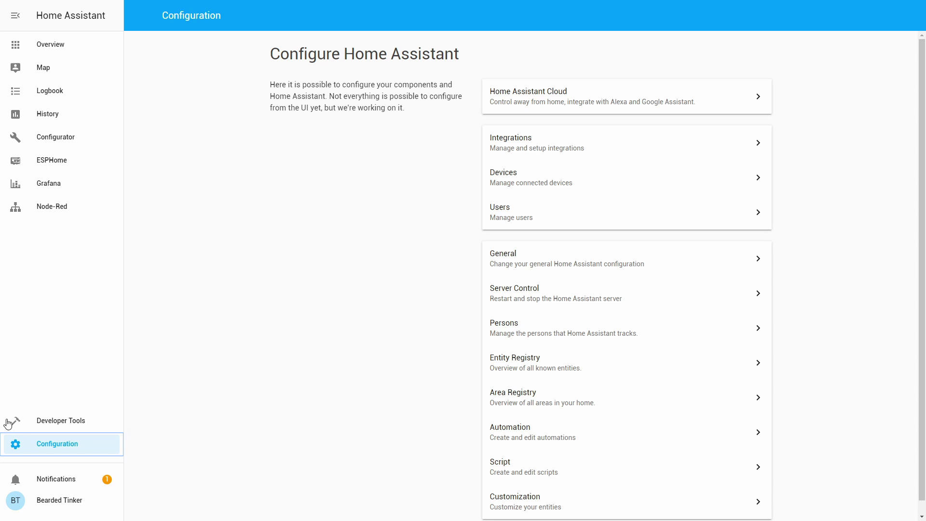
click(54, 425)
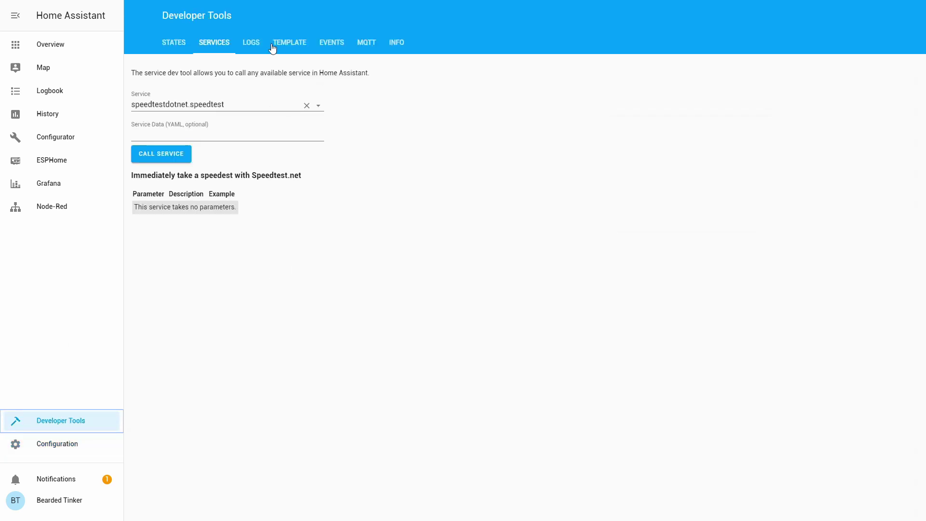
click(257, 45)
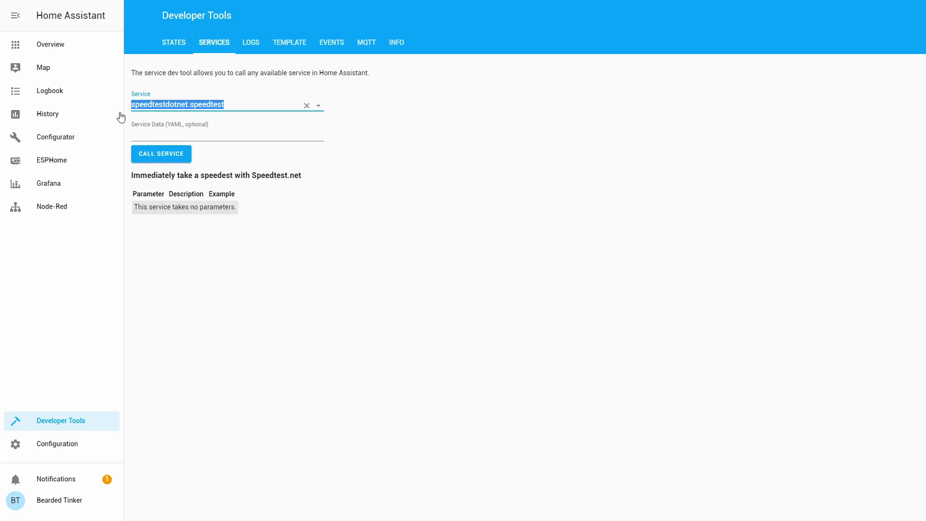
text(no)
key(Down)
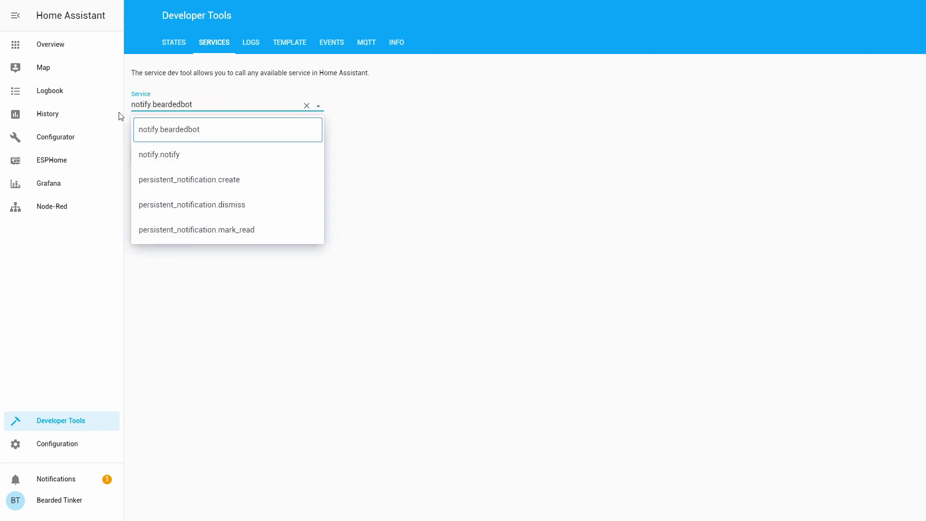
key(Return)
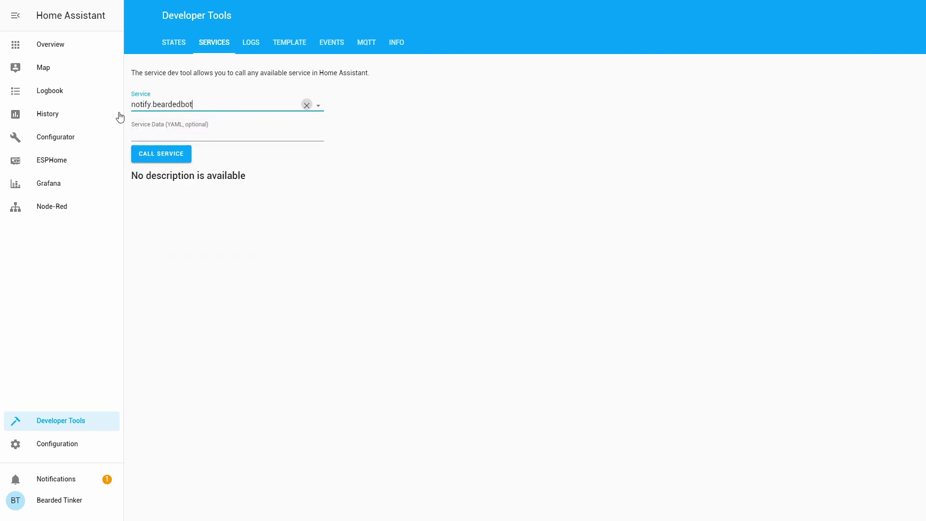
- Call notify.beardedbot with service data {"message":"Test"}, sending it twice
click(163, 136)
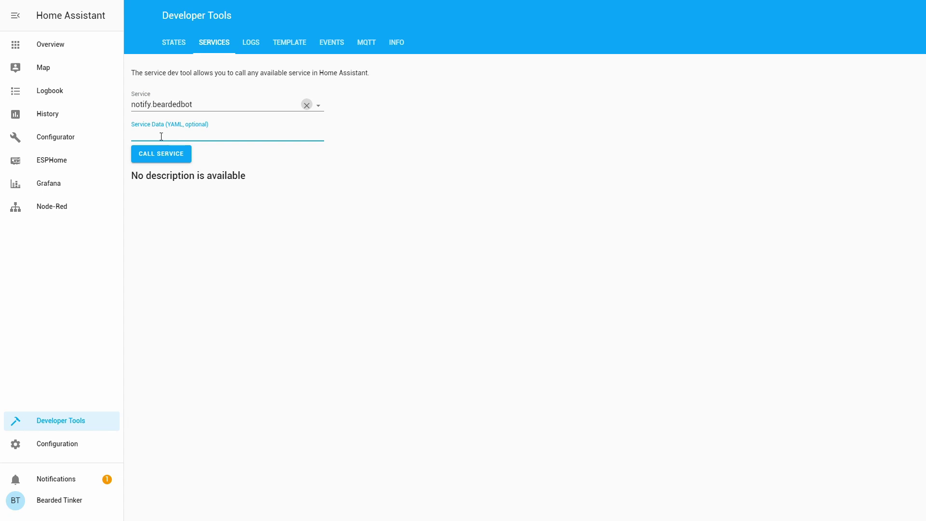
text({)
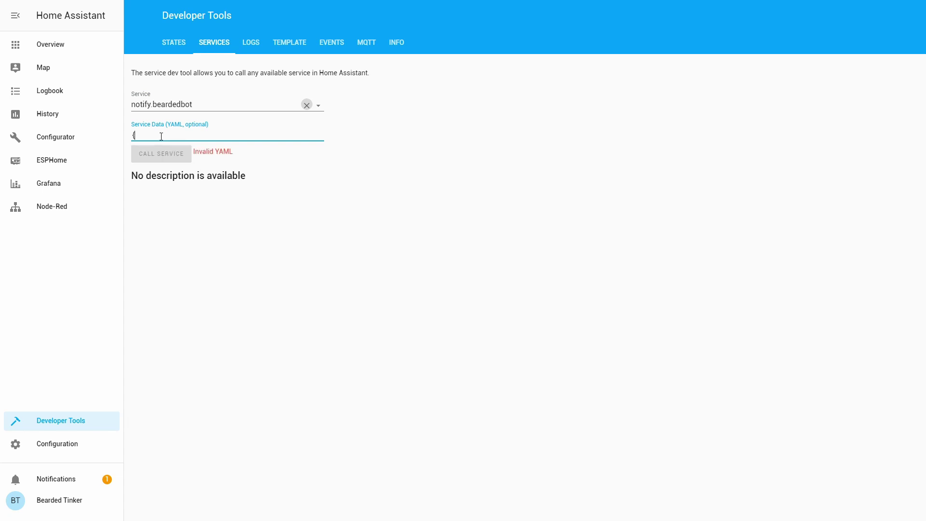
text("message":"Test"})
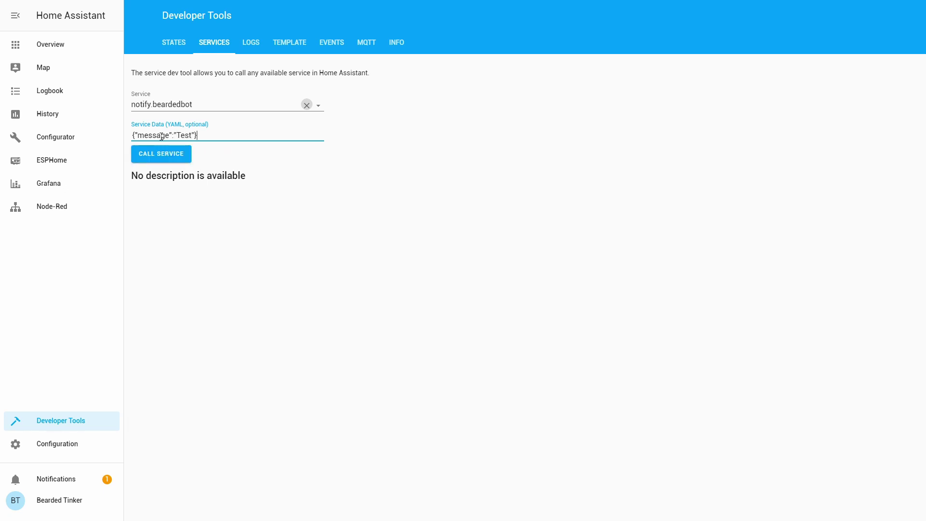
click(183, 156)
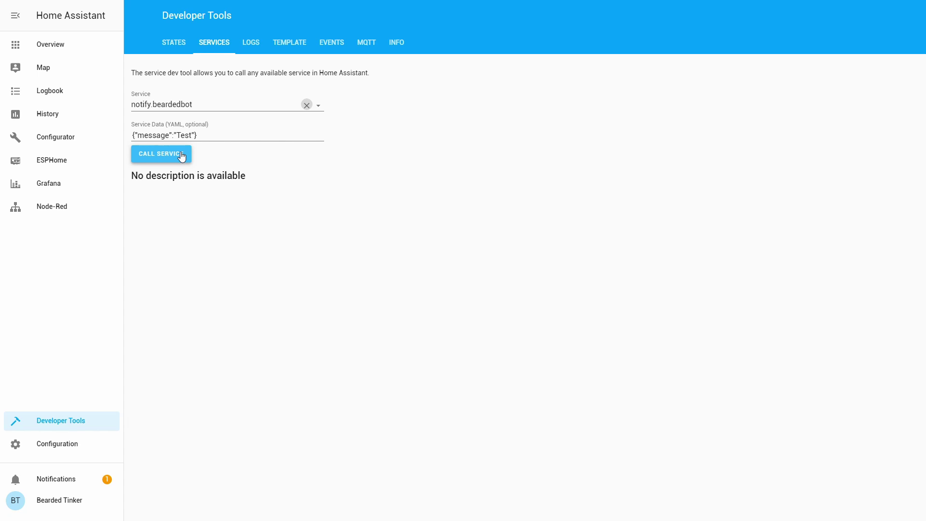
click(181, 155)
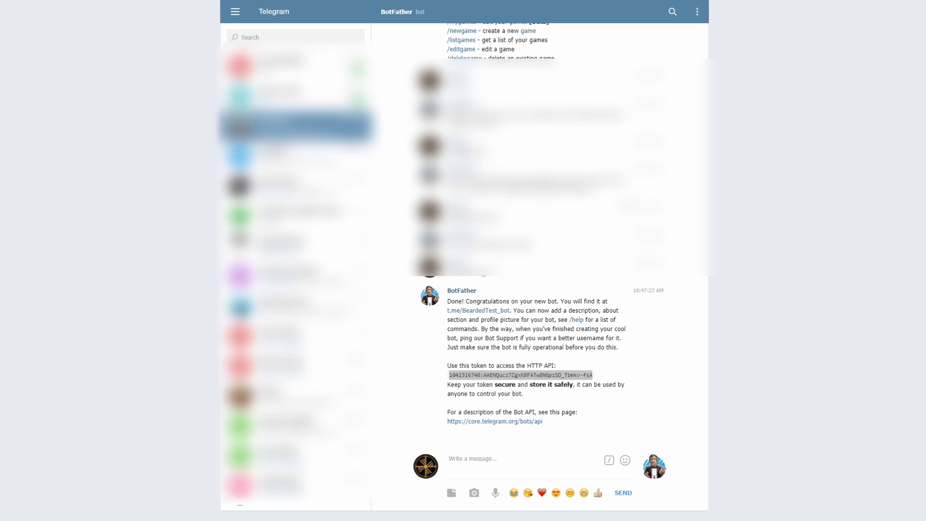
- In Telegram Web, open the BeardedTinker bot chat to see if the Test message arrived
drag(448, 374, 592, 375)
click(338, 66)
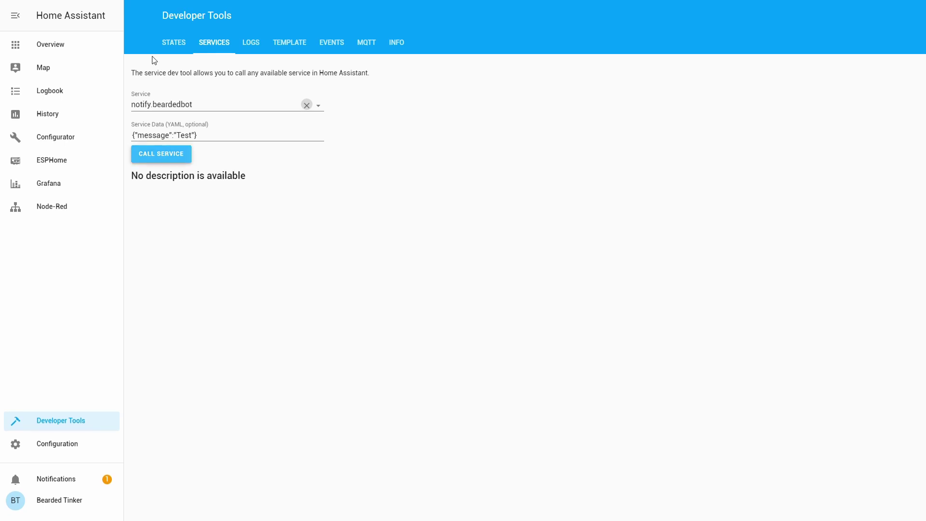
- Switch Home Assistant back to the Overview dashboard from the sidebar
click(62, 48)
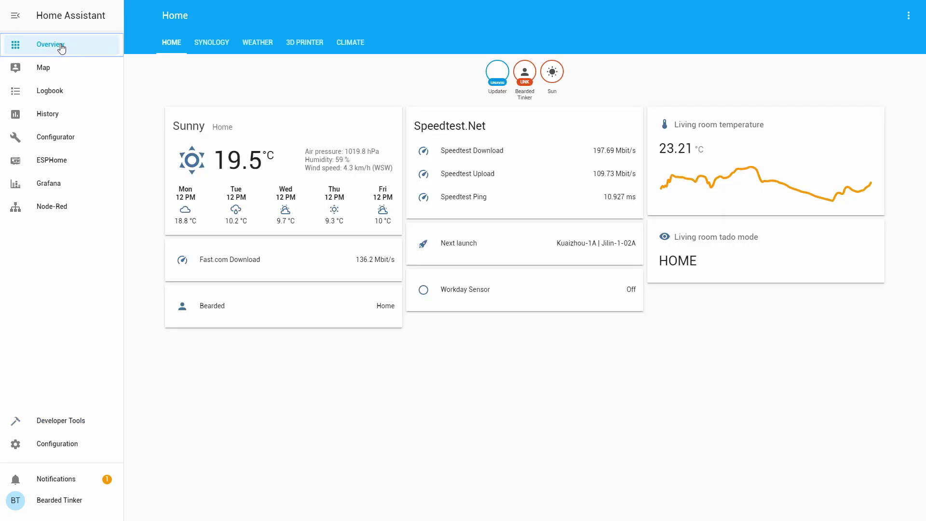